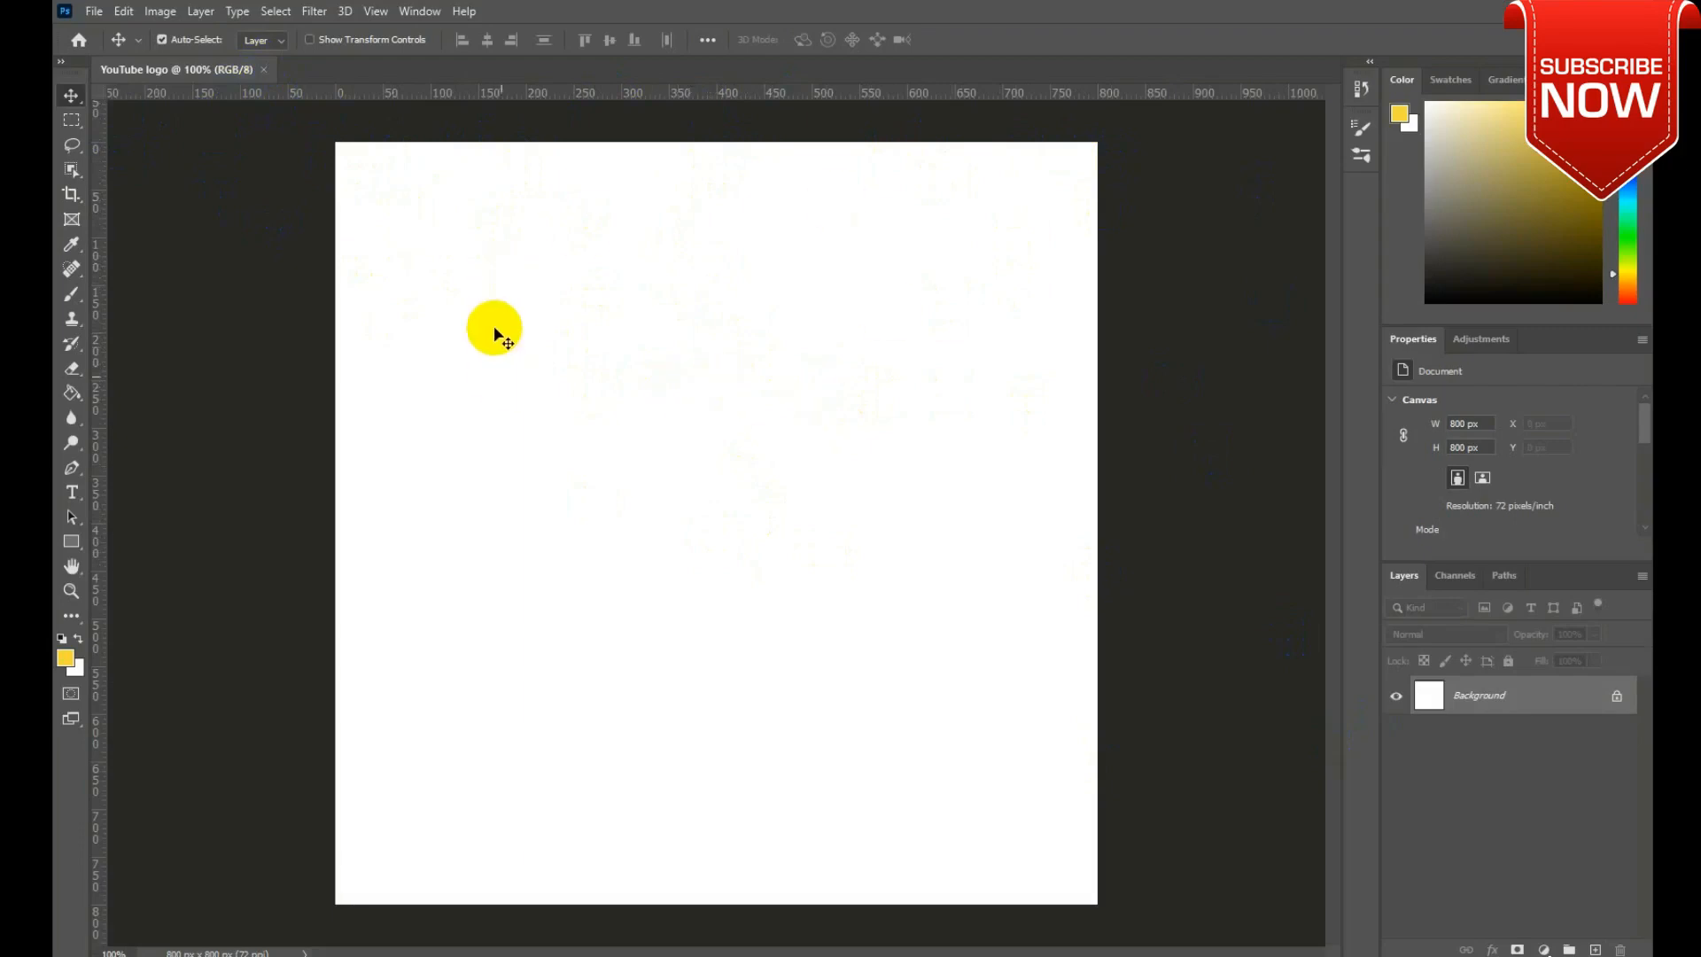
Close the YouTube logo document and view the sort options for the recent files
click(263, 70)
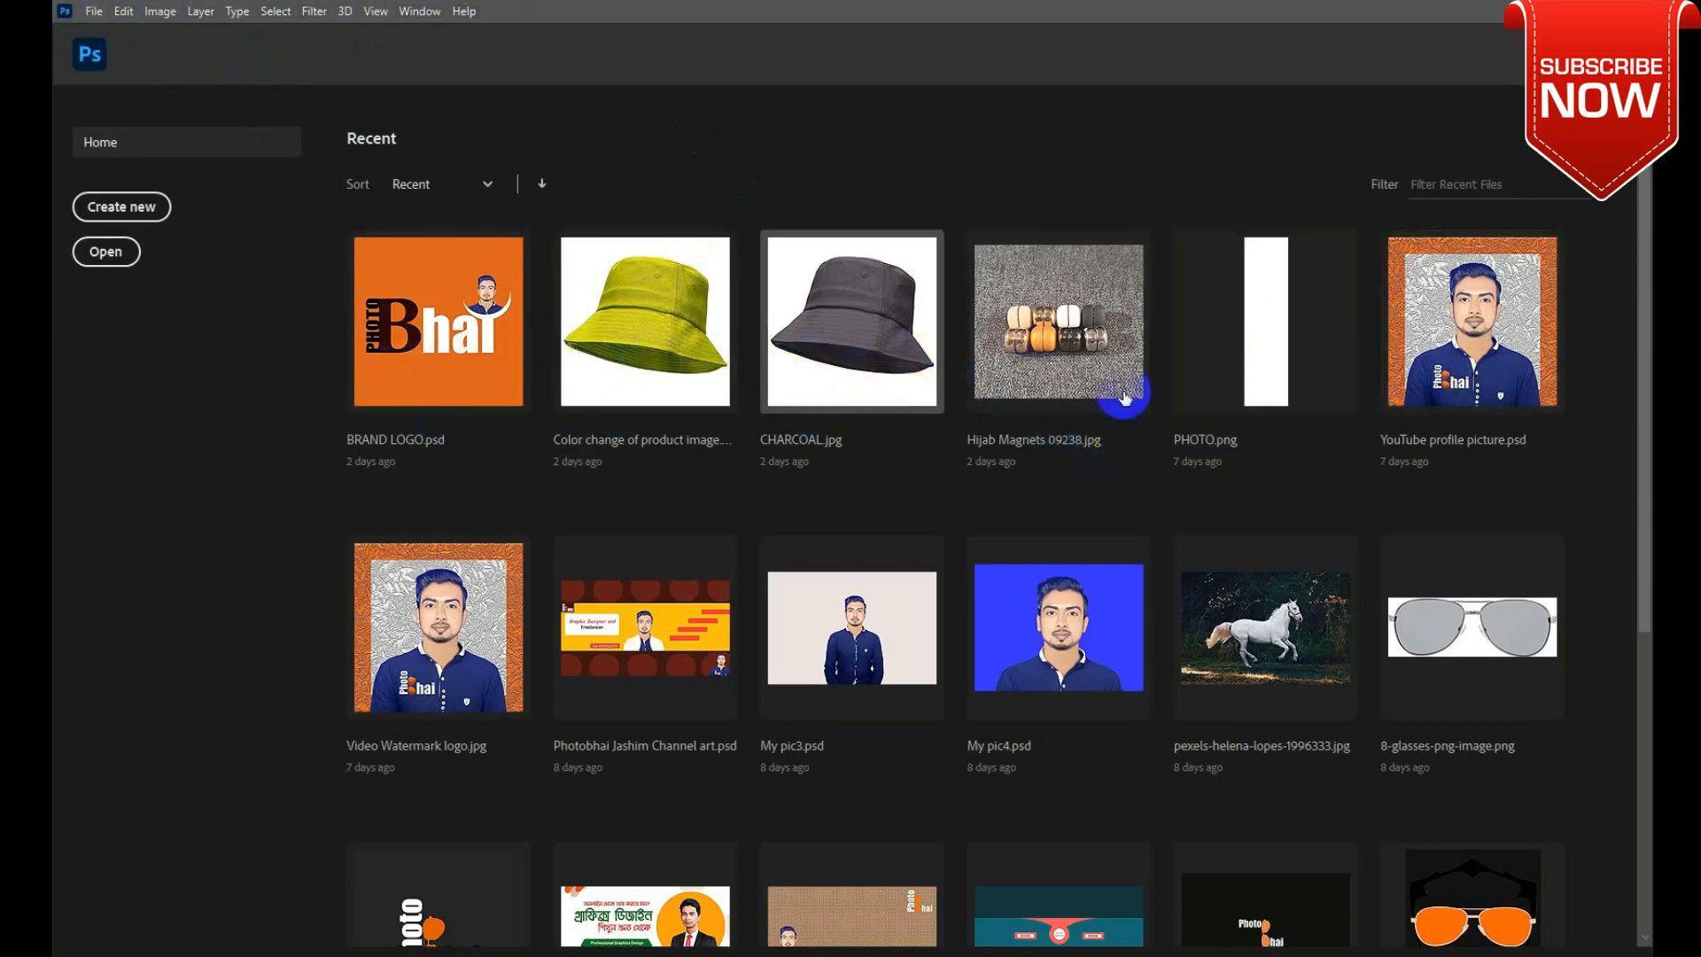
click(486, 186)
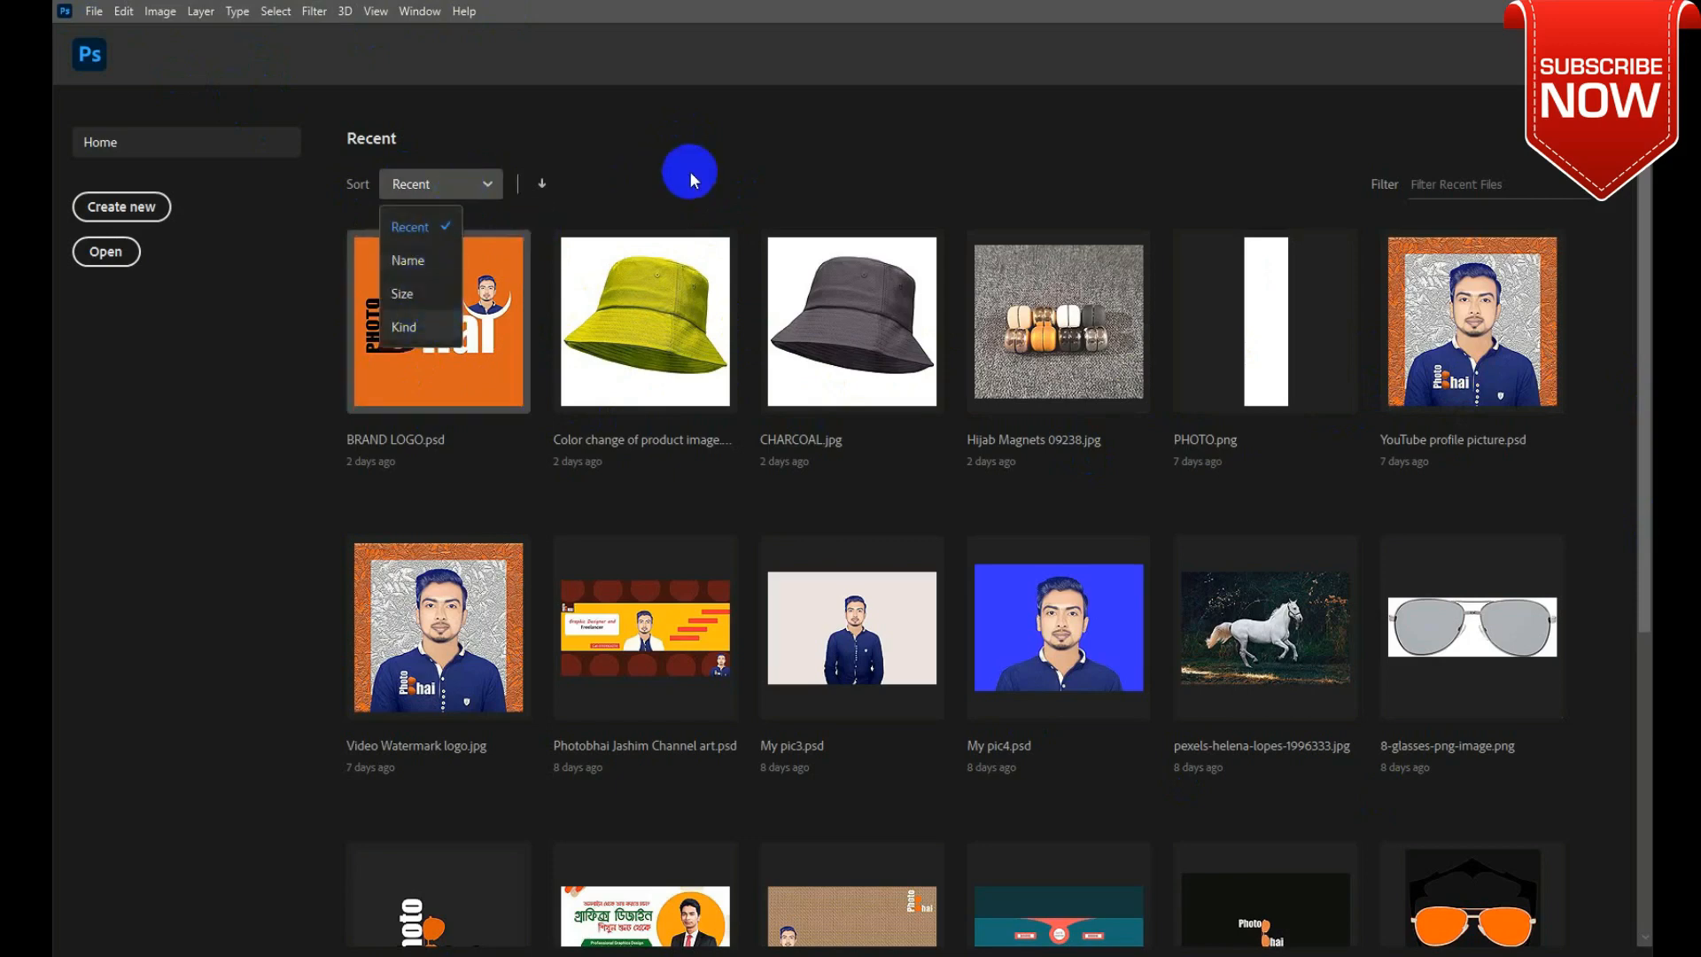
click(699, 113)
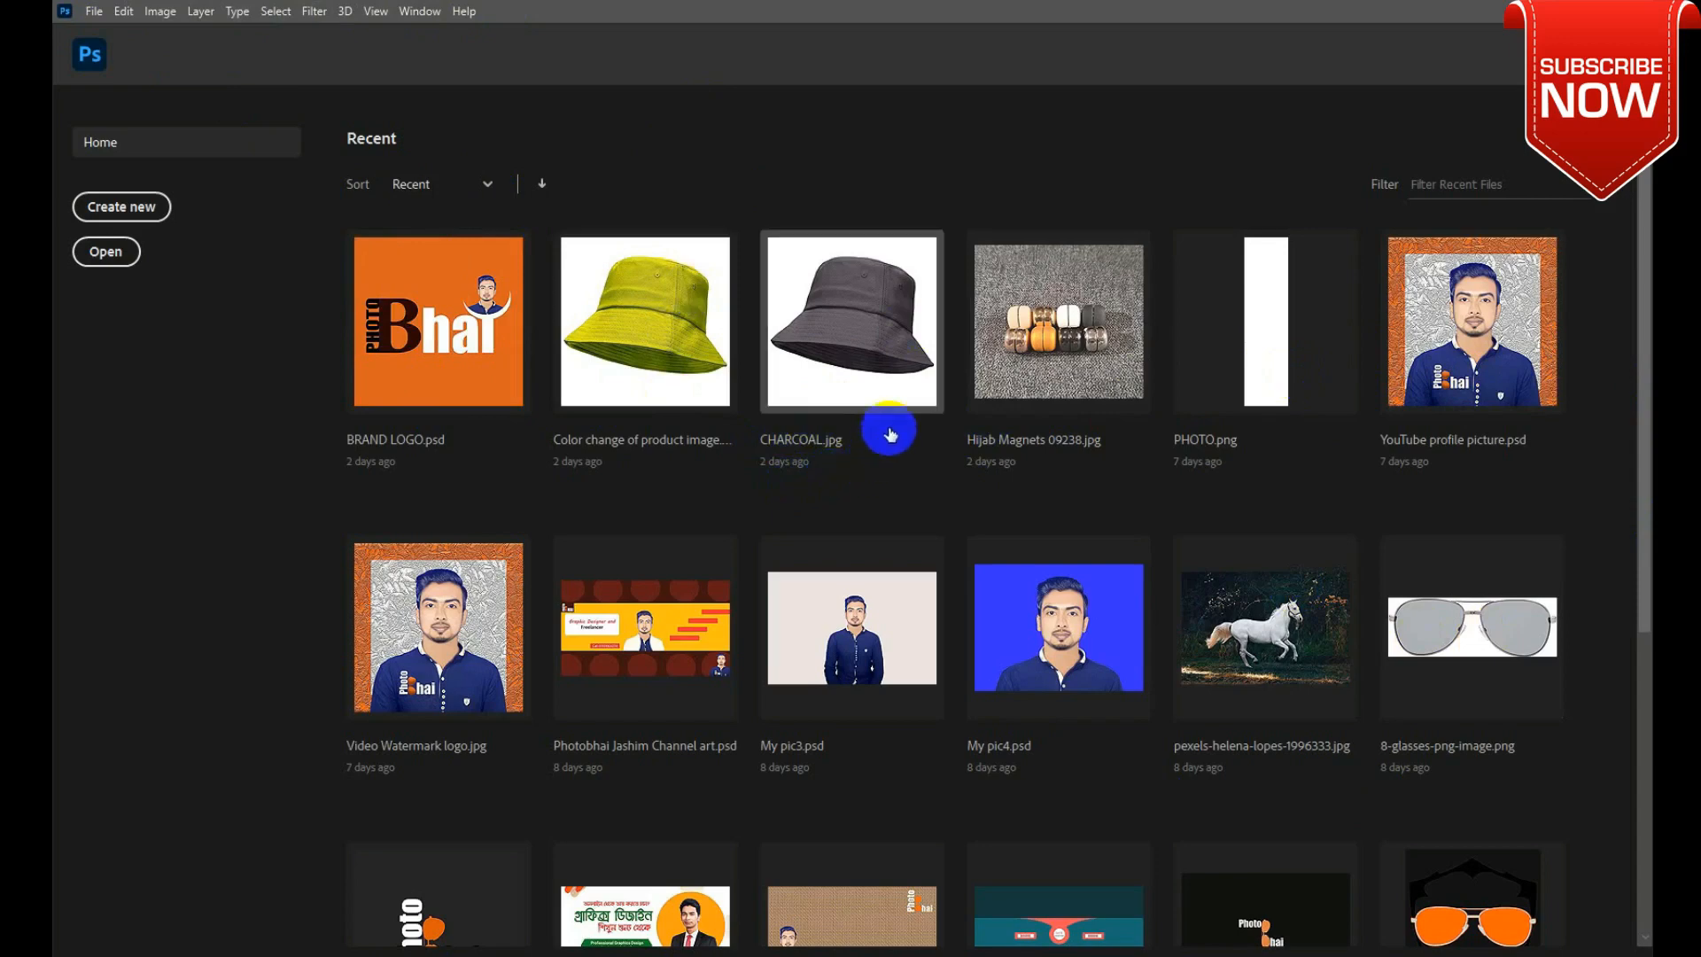
click(824, 383)
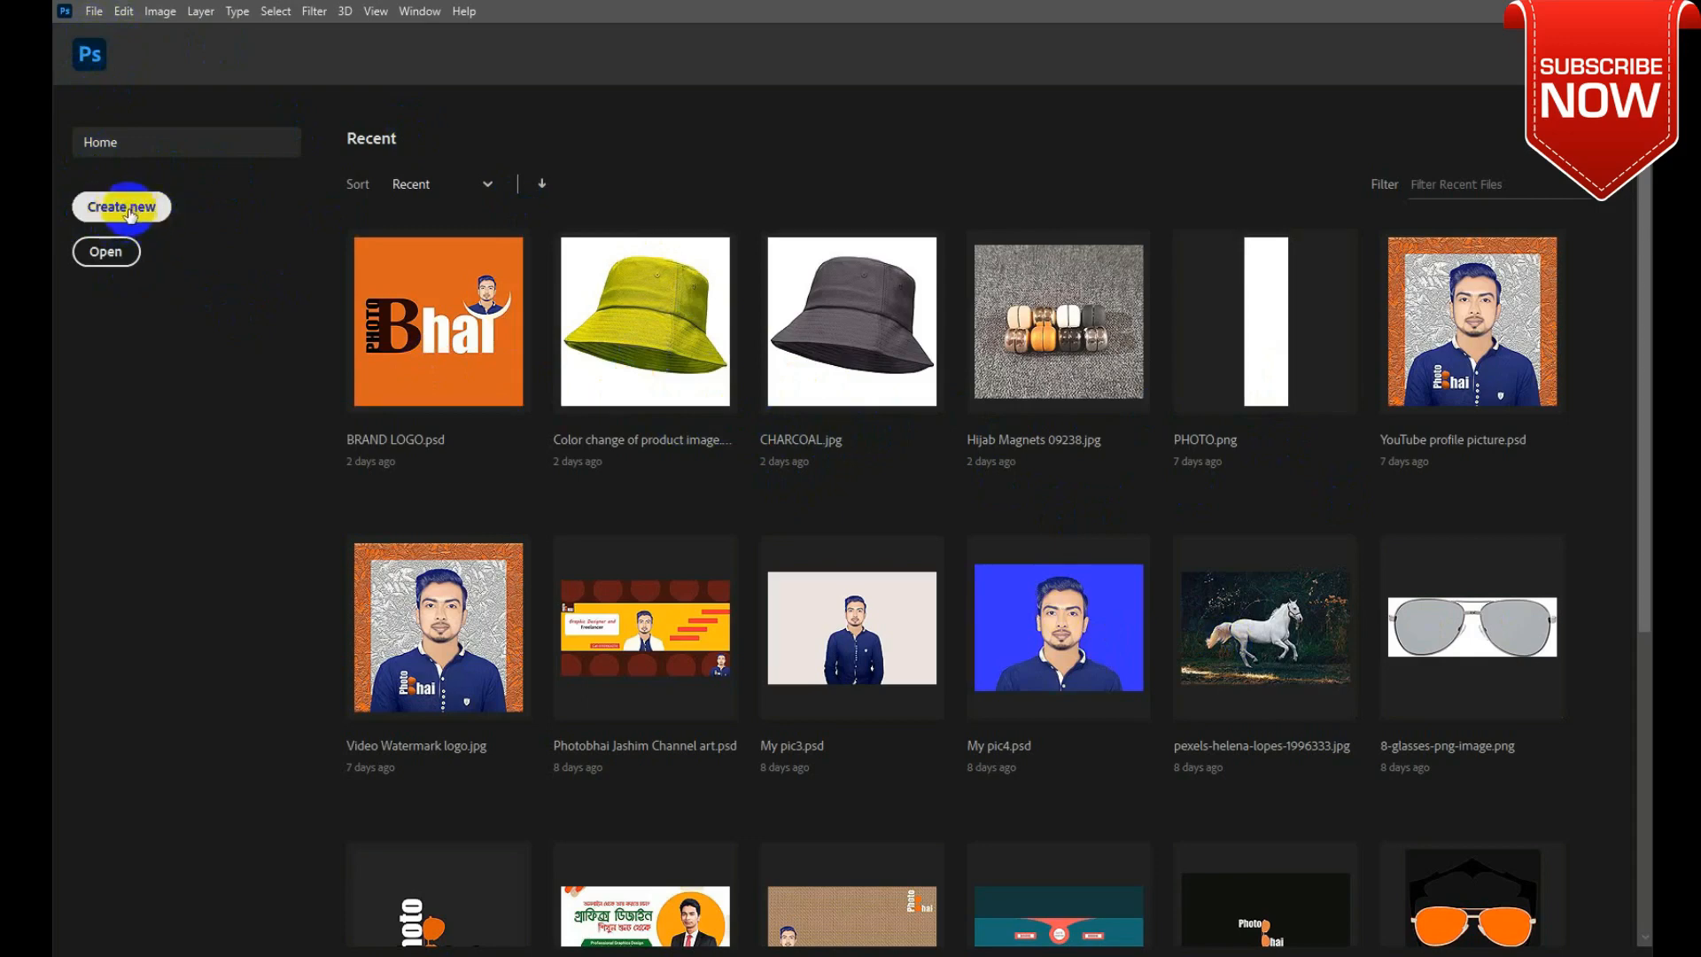
Open the New Document settings
click(93, 13)
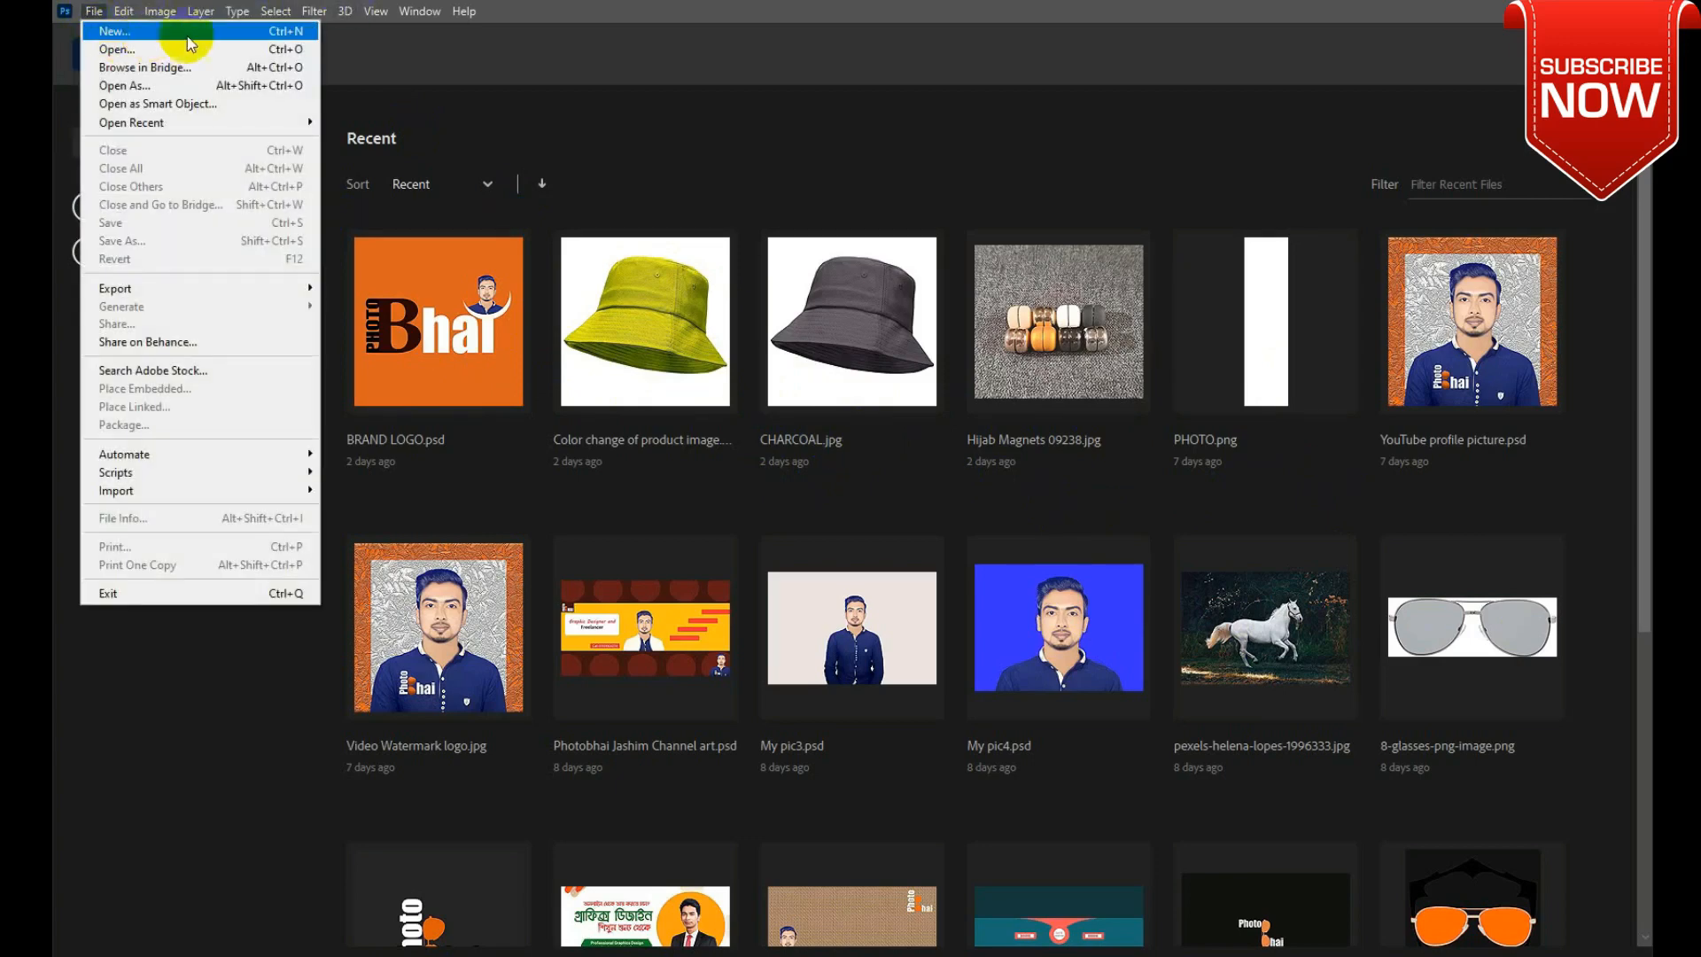
click(284, 34)
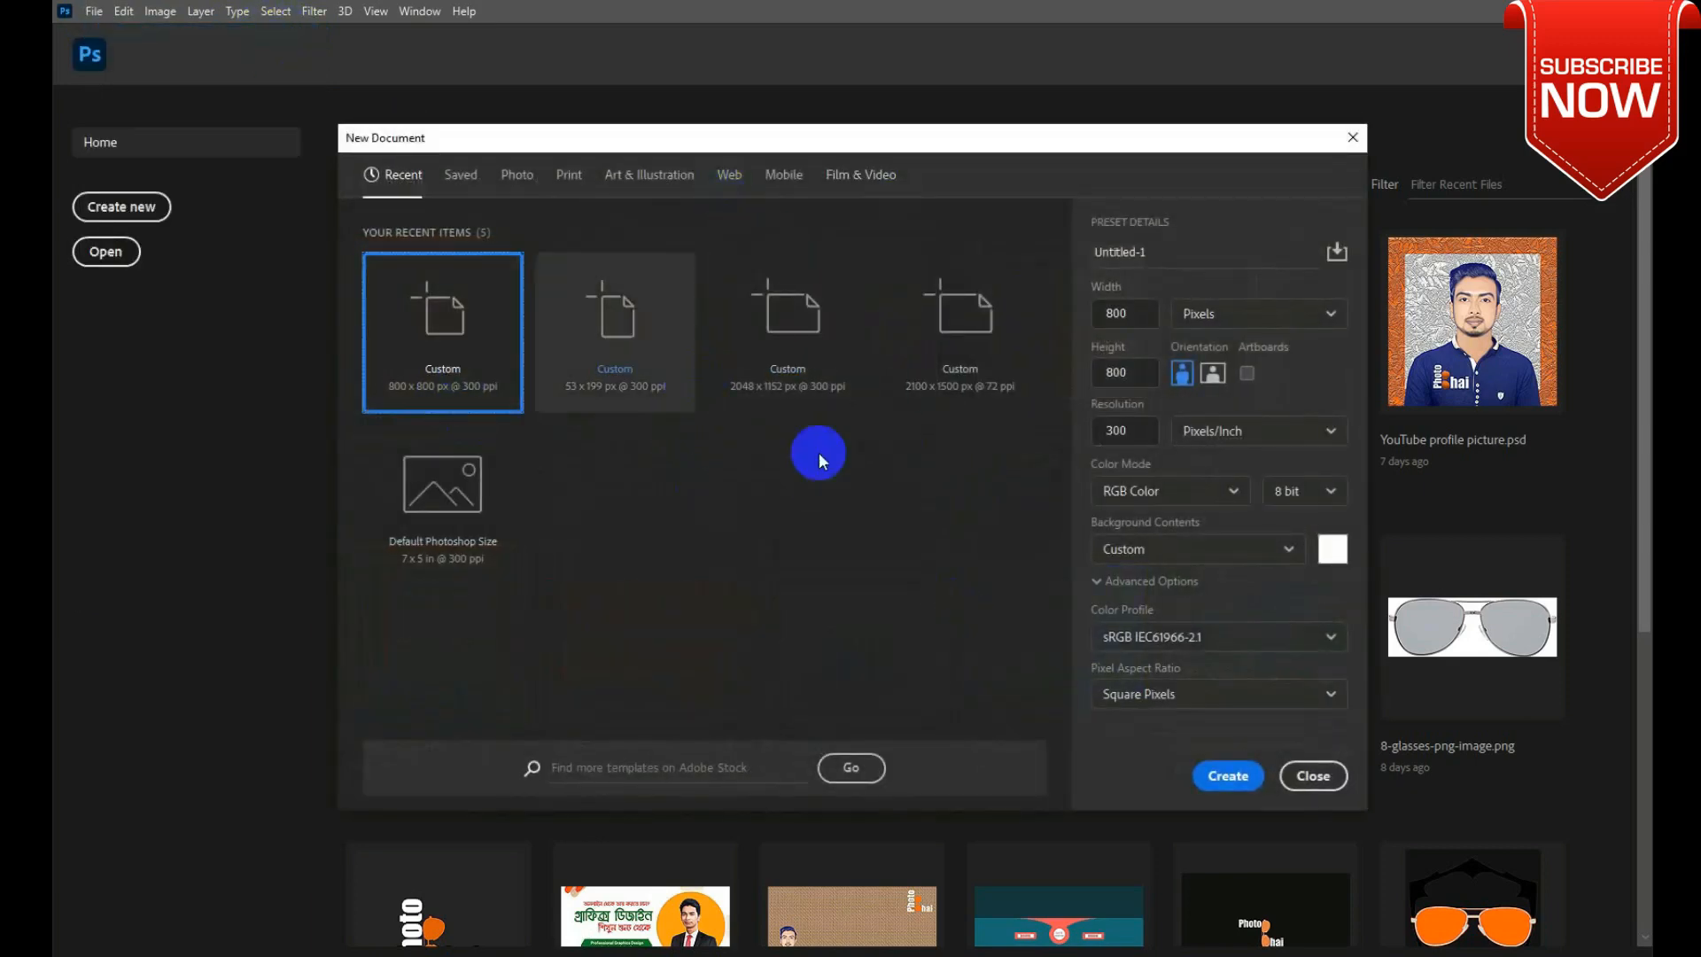
Examine the name, width and height settings of the new document
double_click(1175, 260)
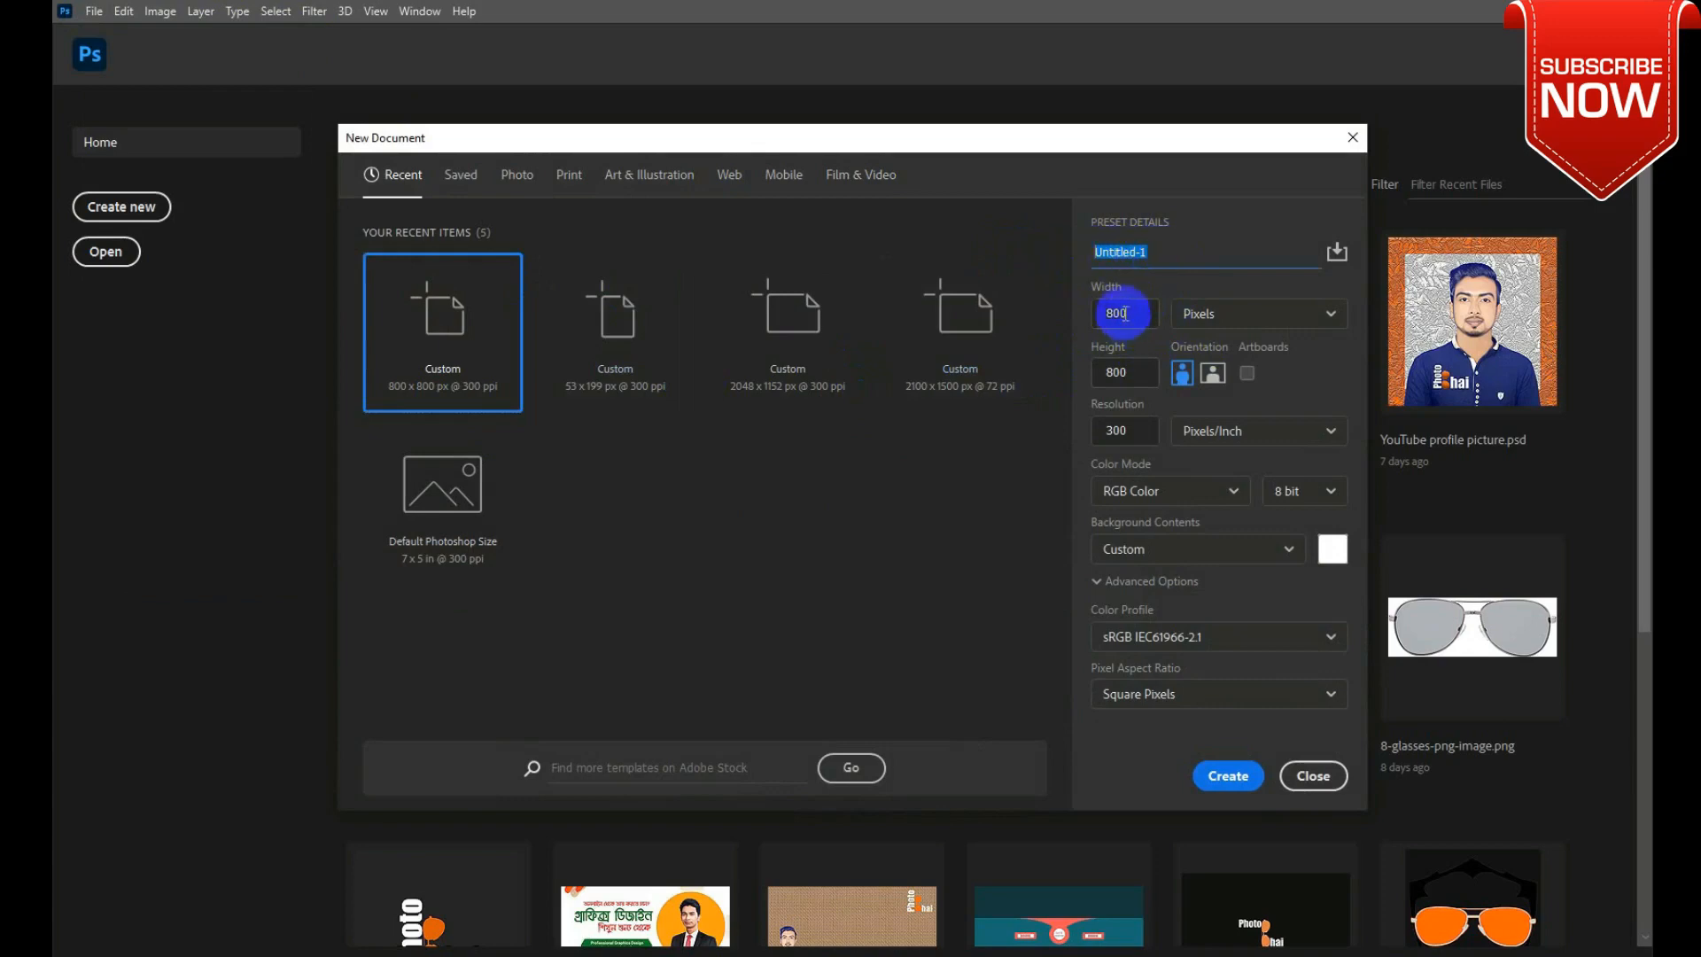
click(1168, 256)
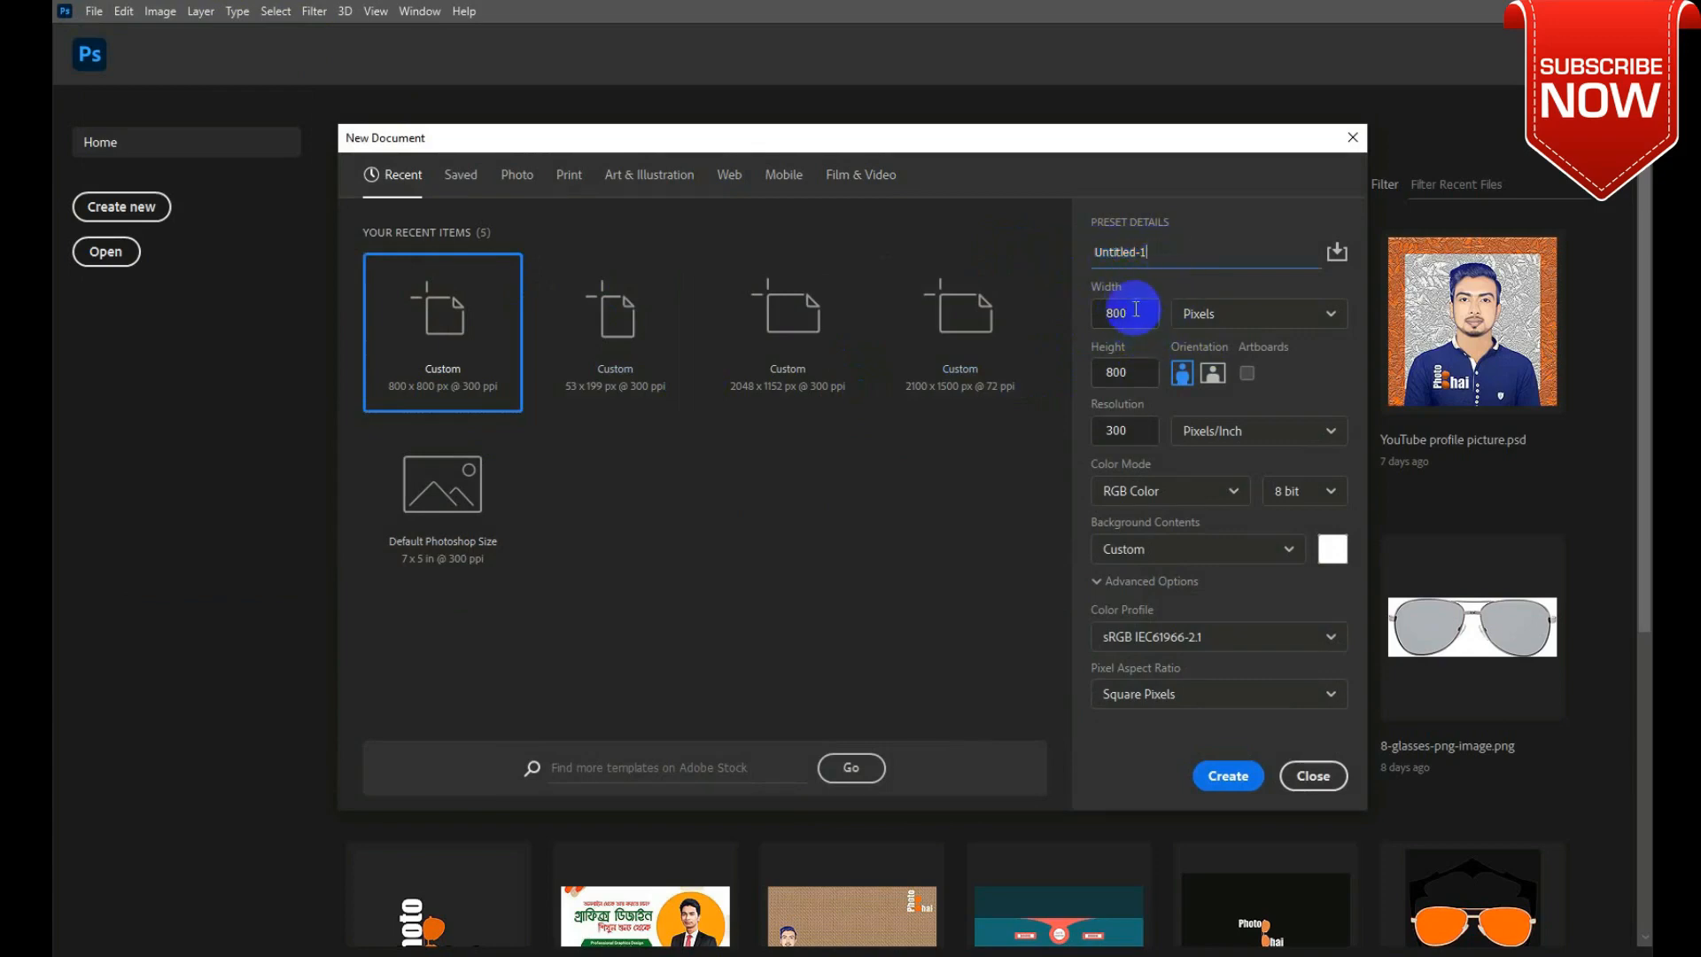
double_click(1133, 313)
key(Tab)
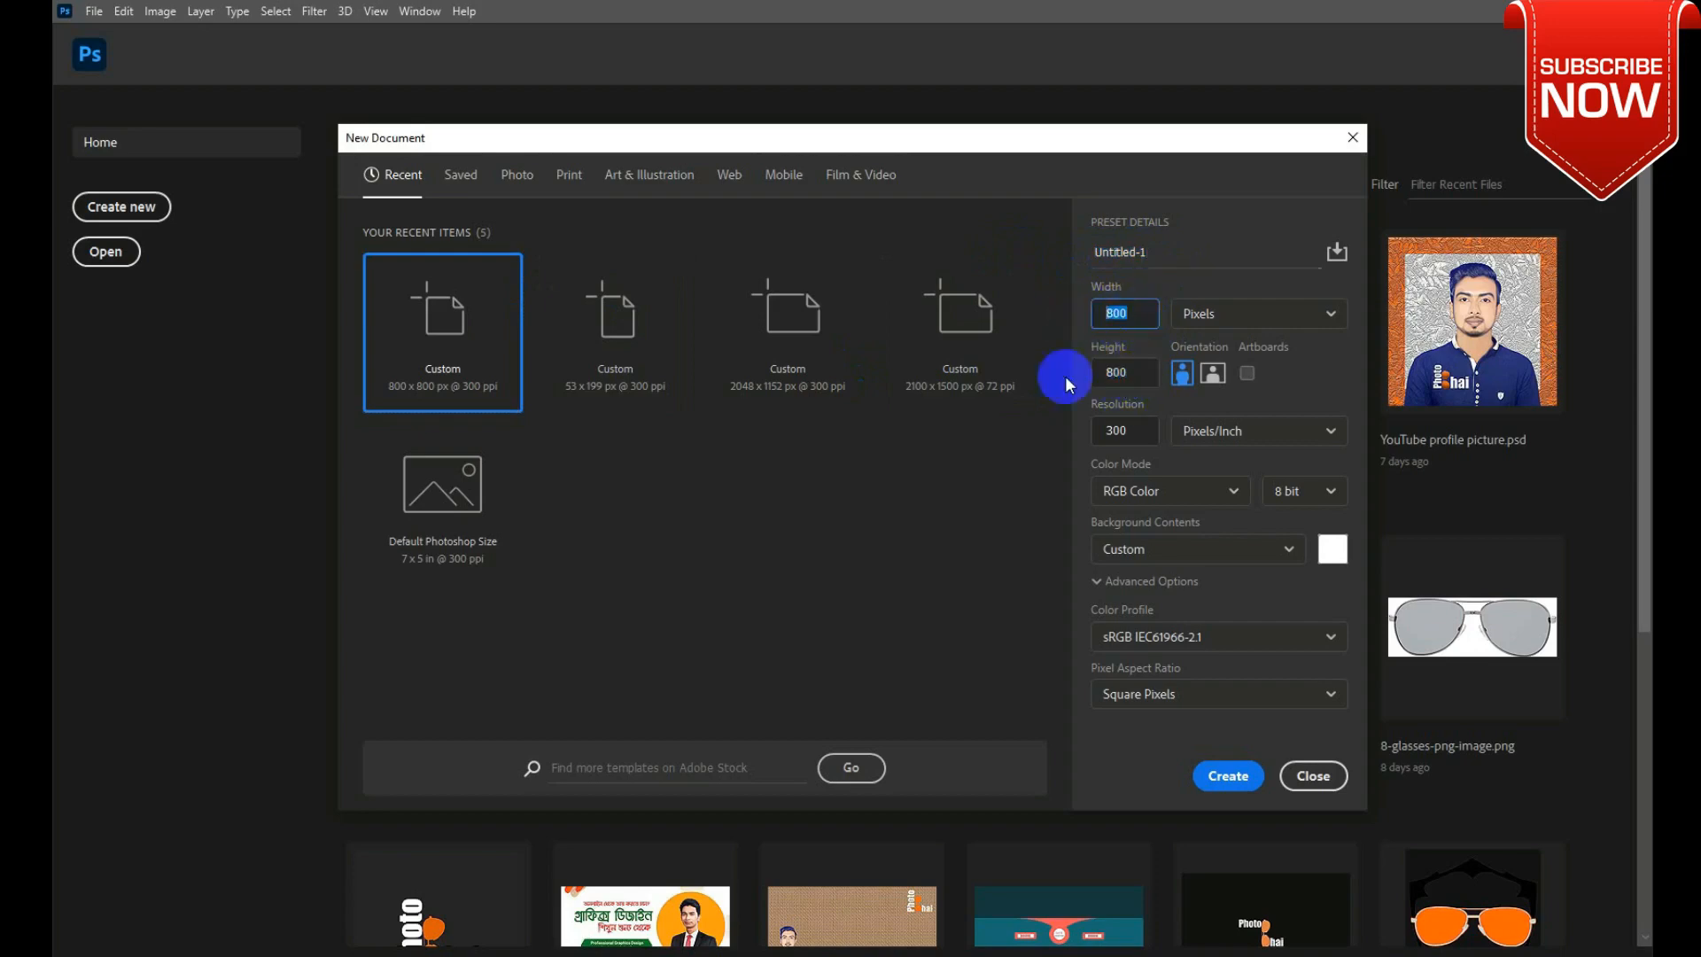
click(1097, 372)
double_click(1115, 313)
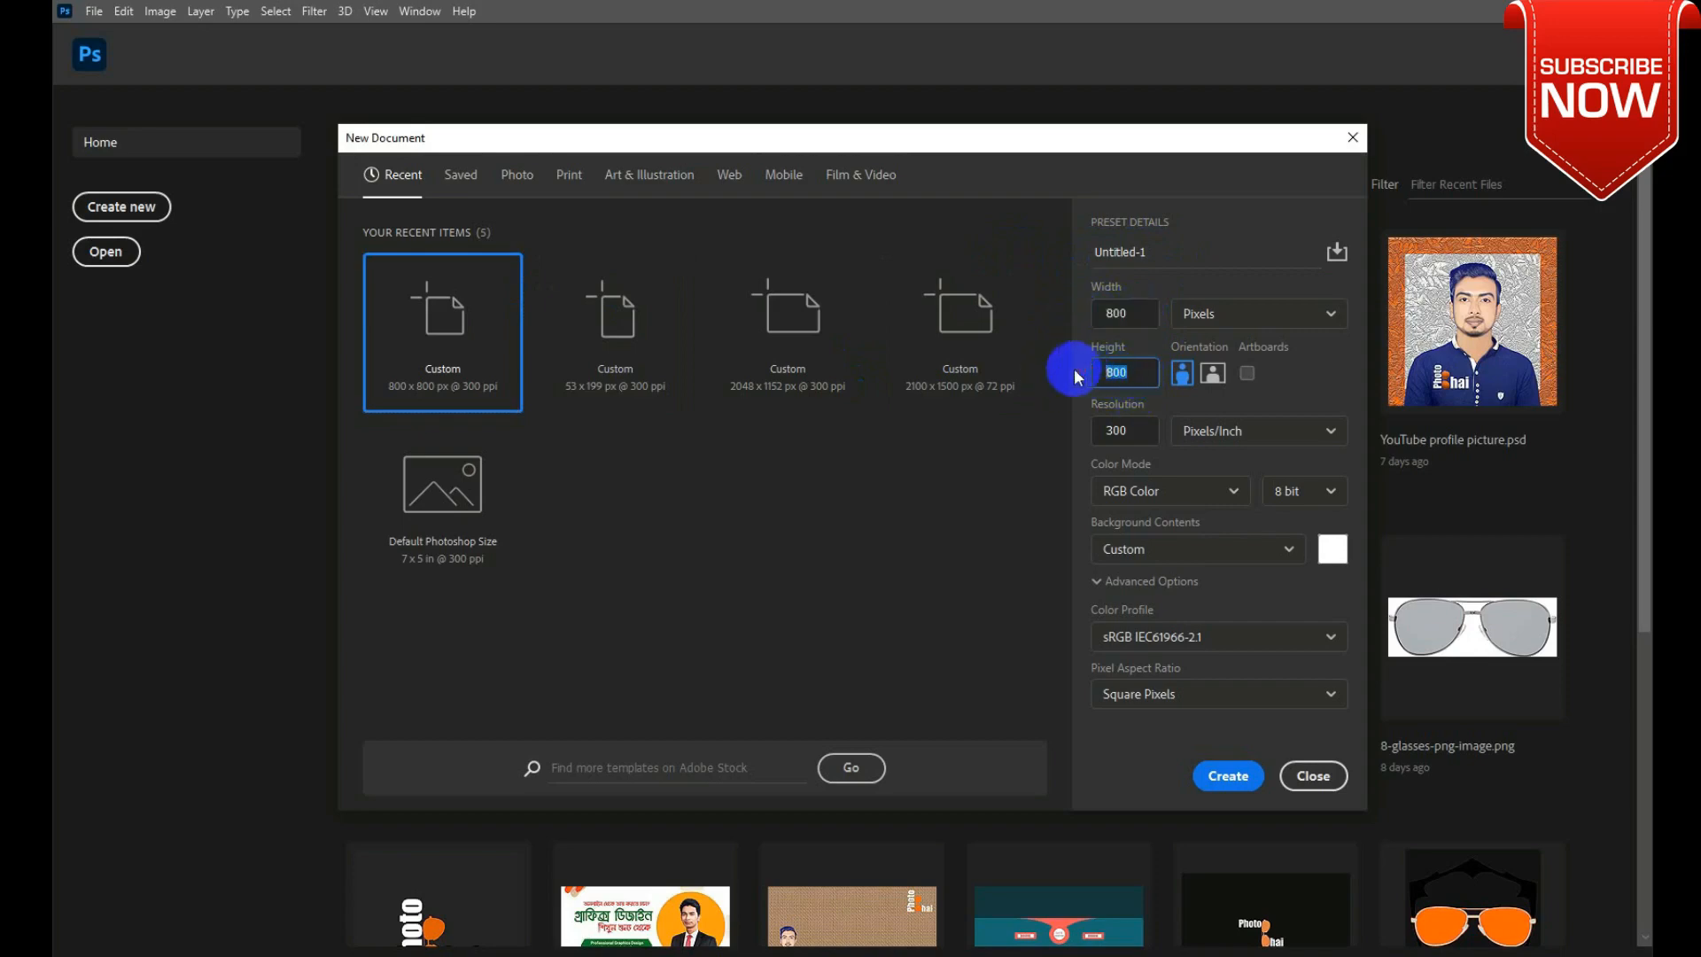
key(Tab)
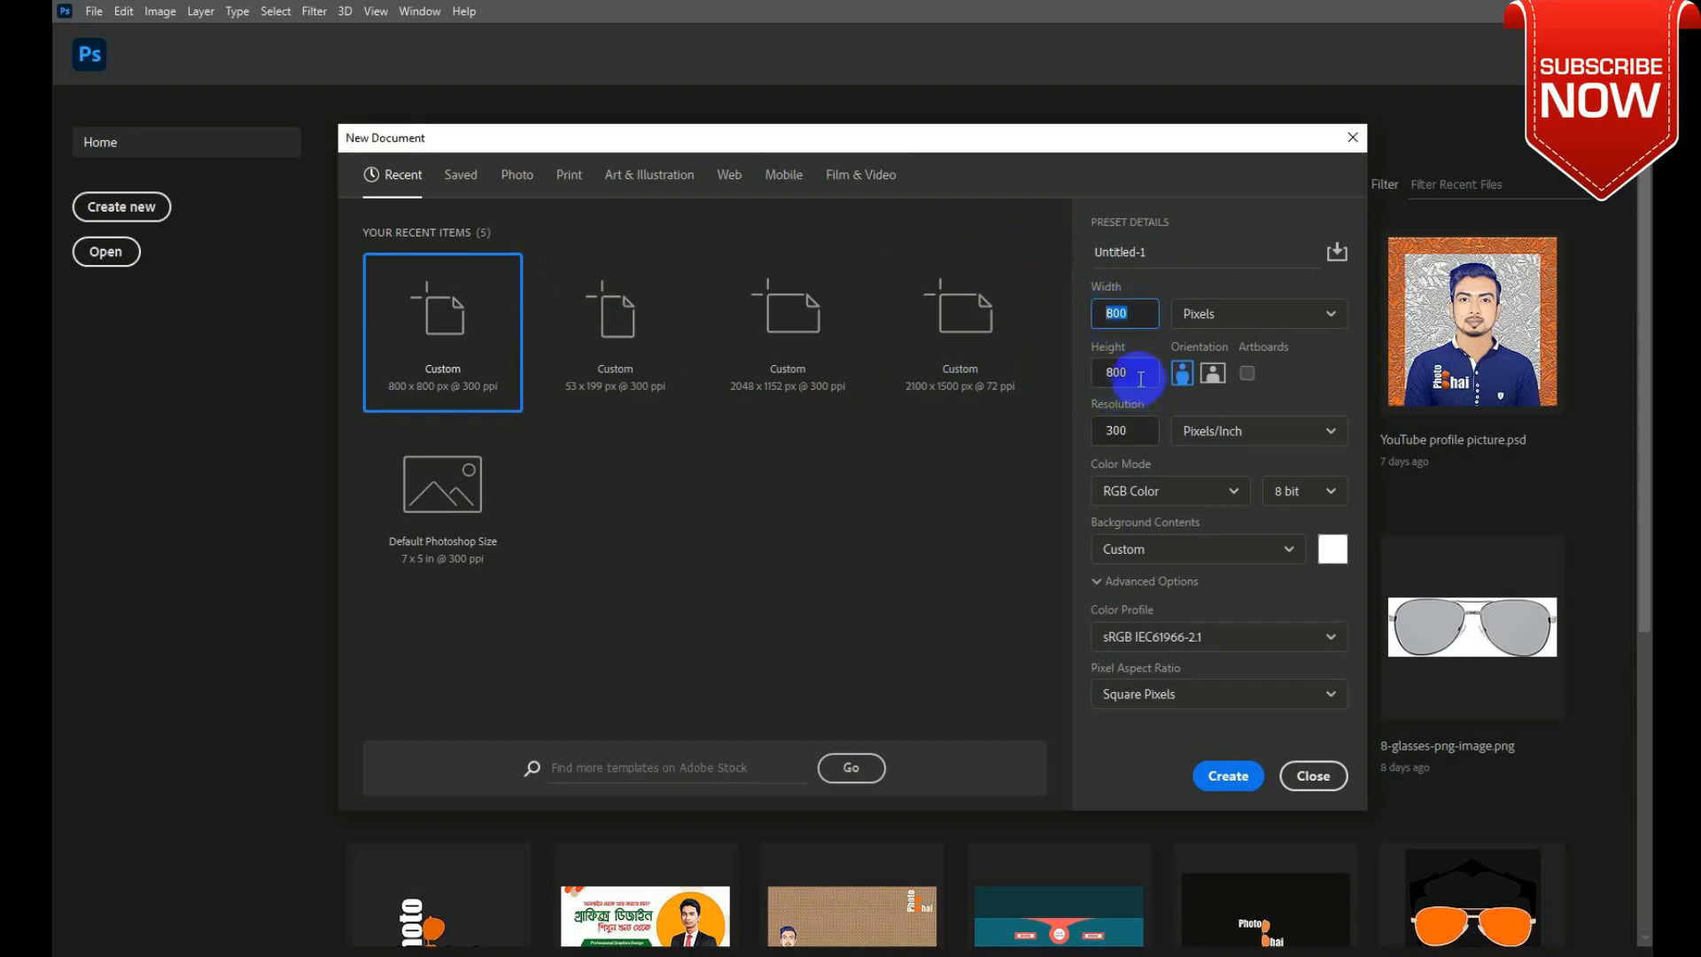
double_click(1138, 313)
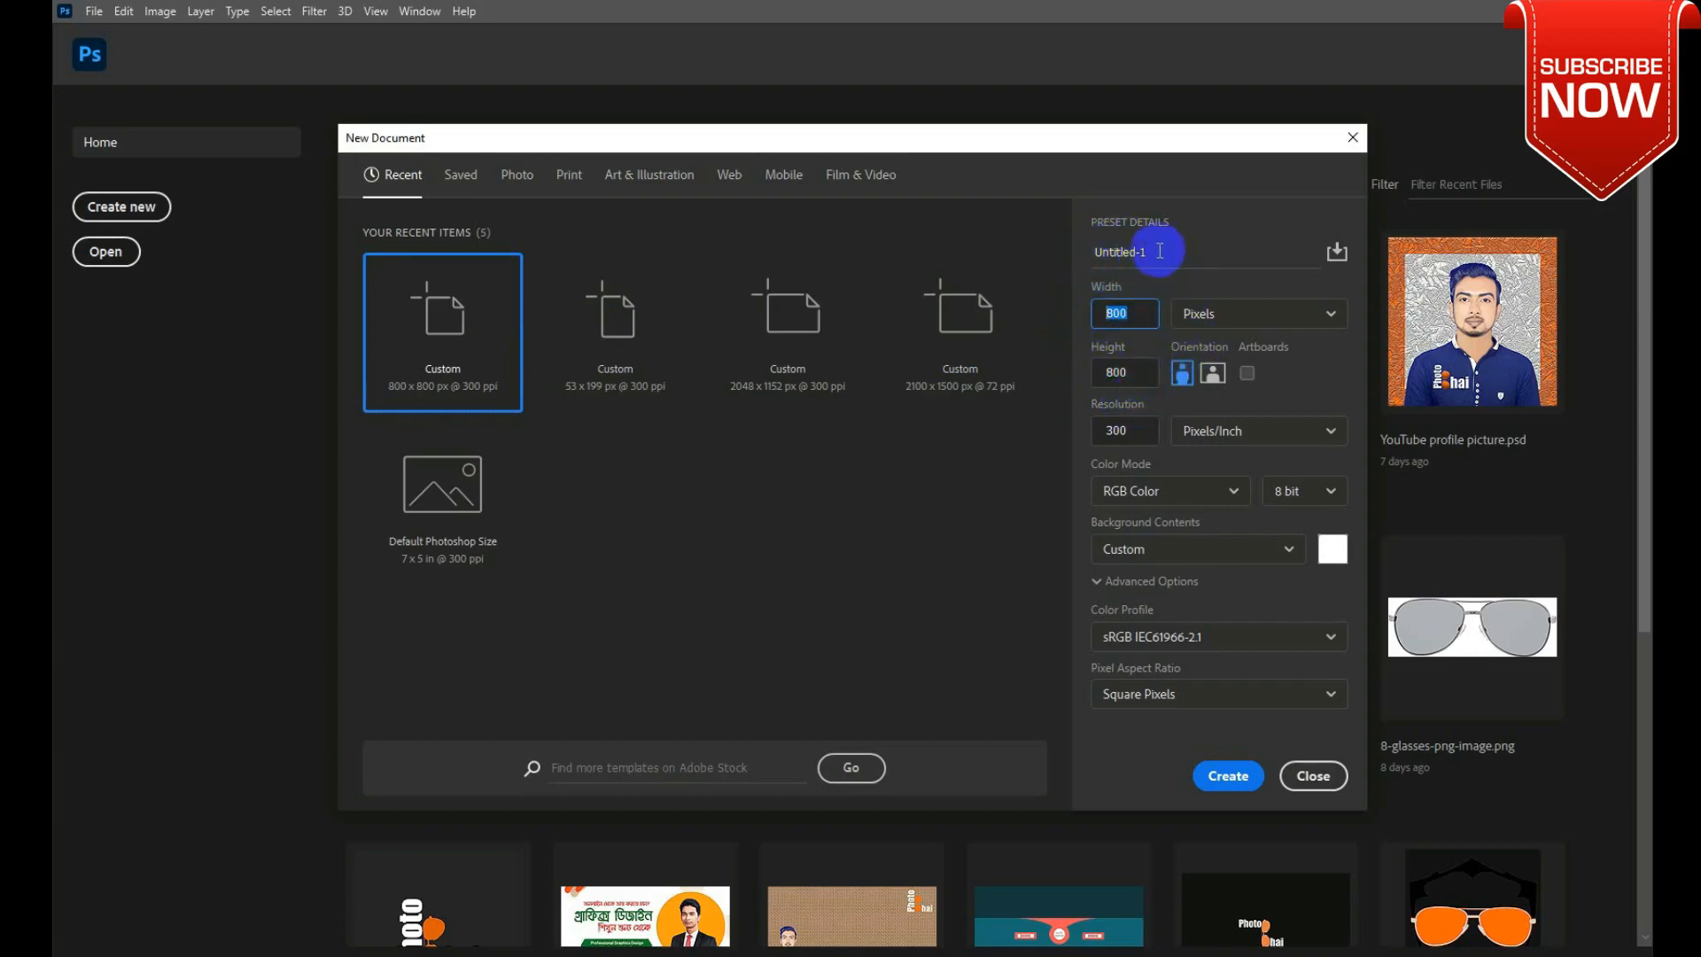
click(1118, 252)
click(1131, 251)
double_click(1132, 251)
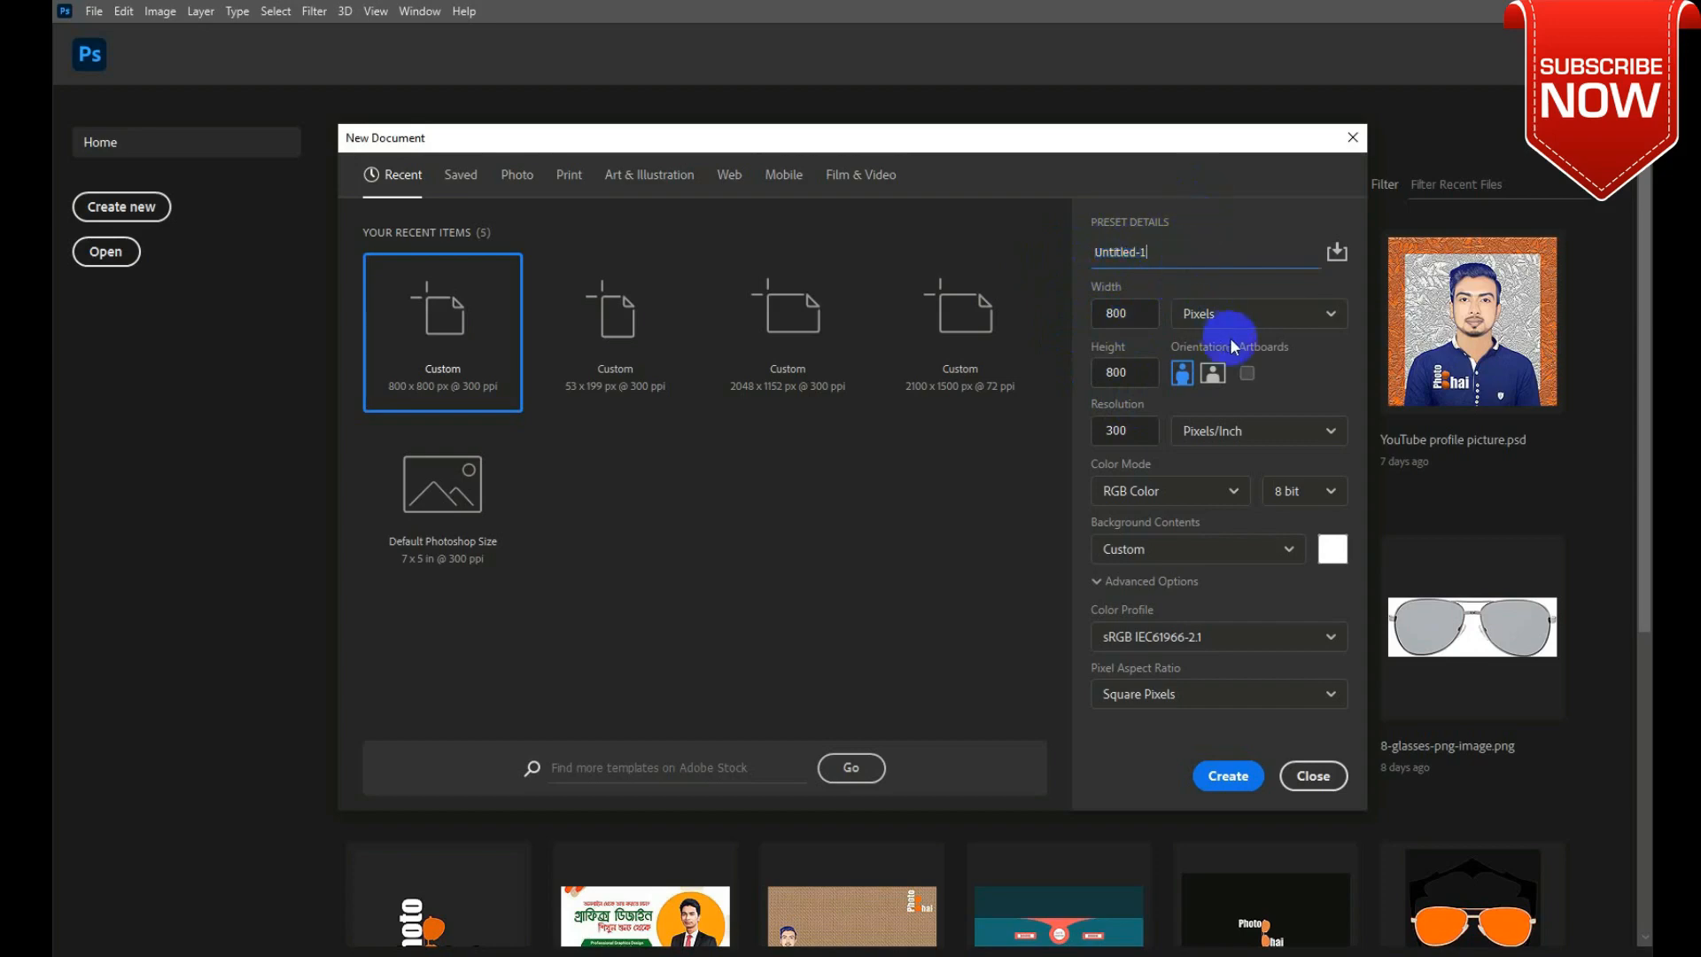
Switch the new document's size unit to inches and back to pixels
click(1250, 319)
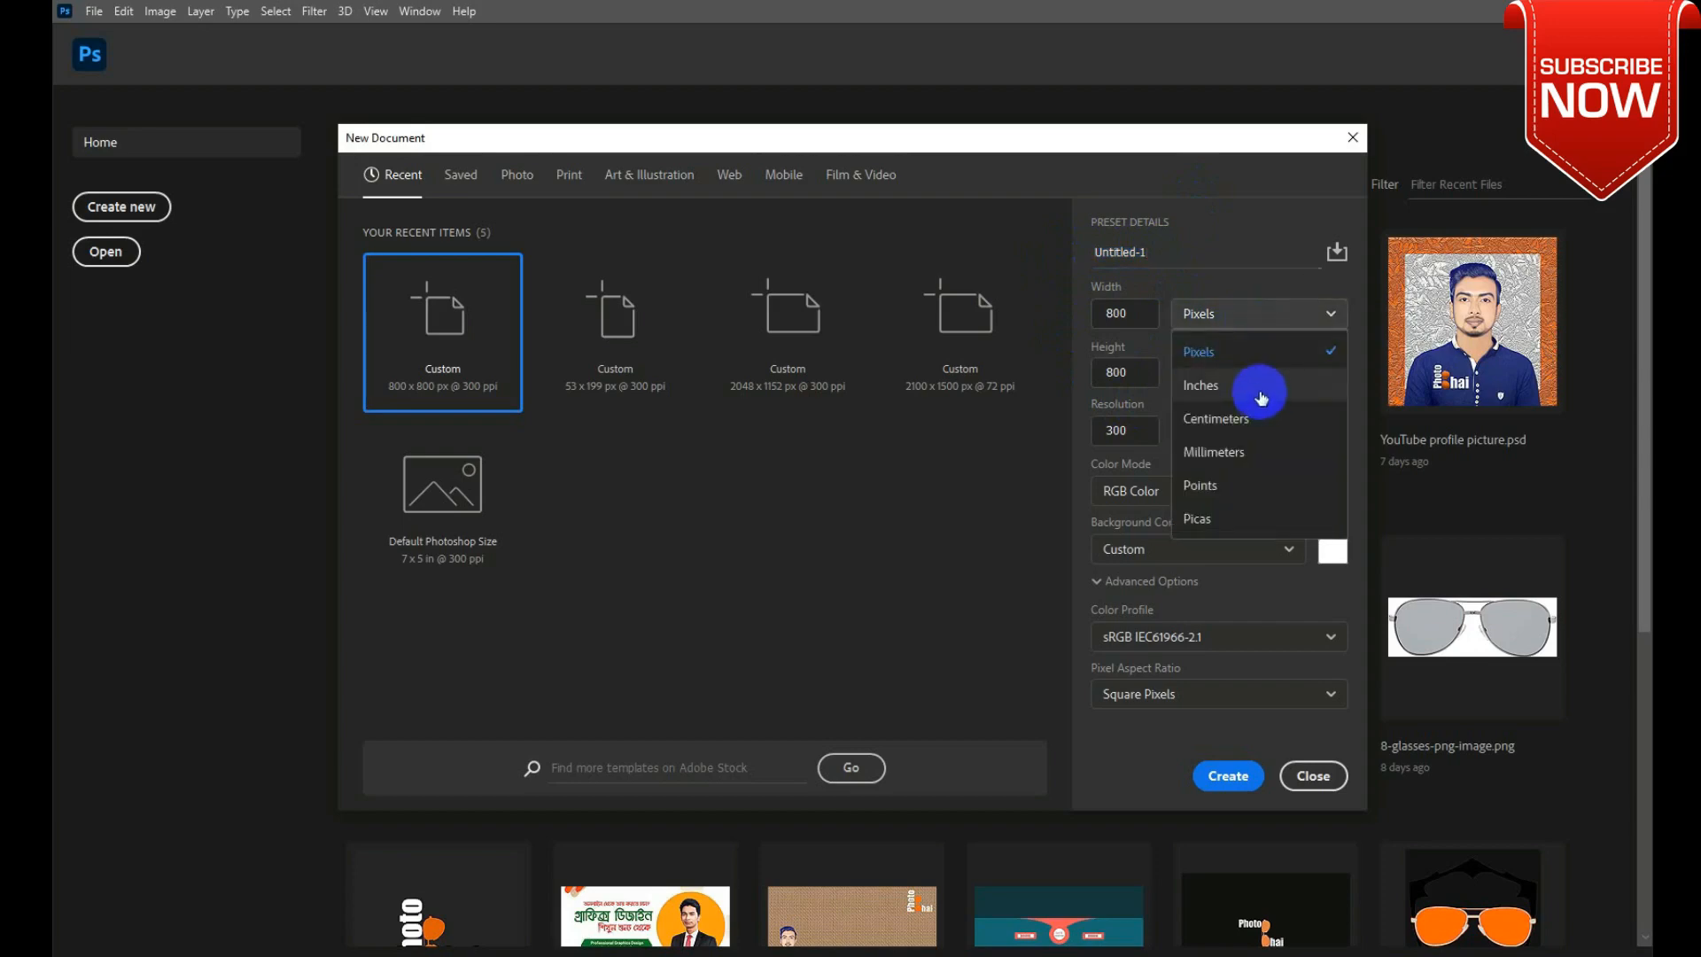
click(1256, 385)
click(1255, 319)
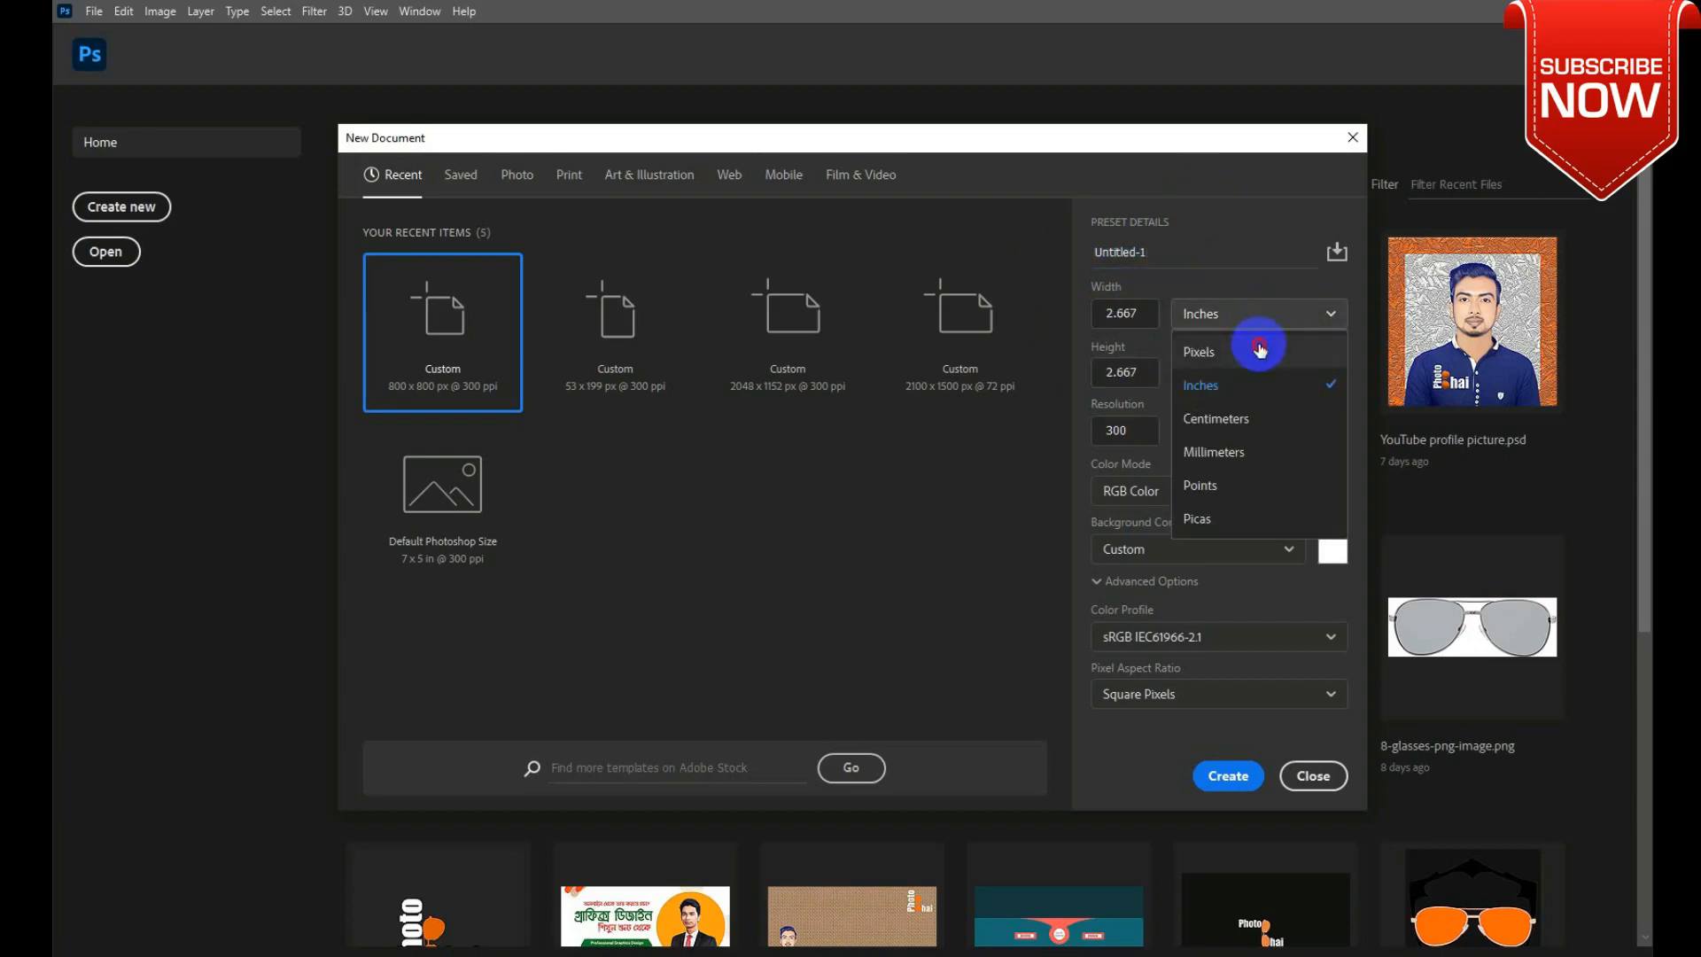
click(1257, 351)
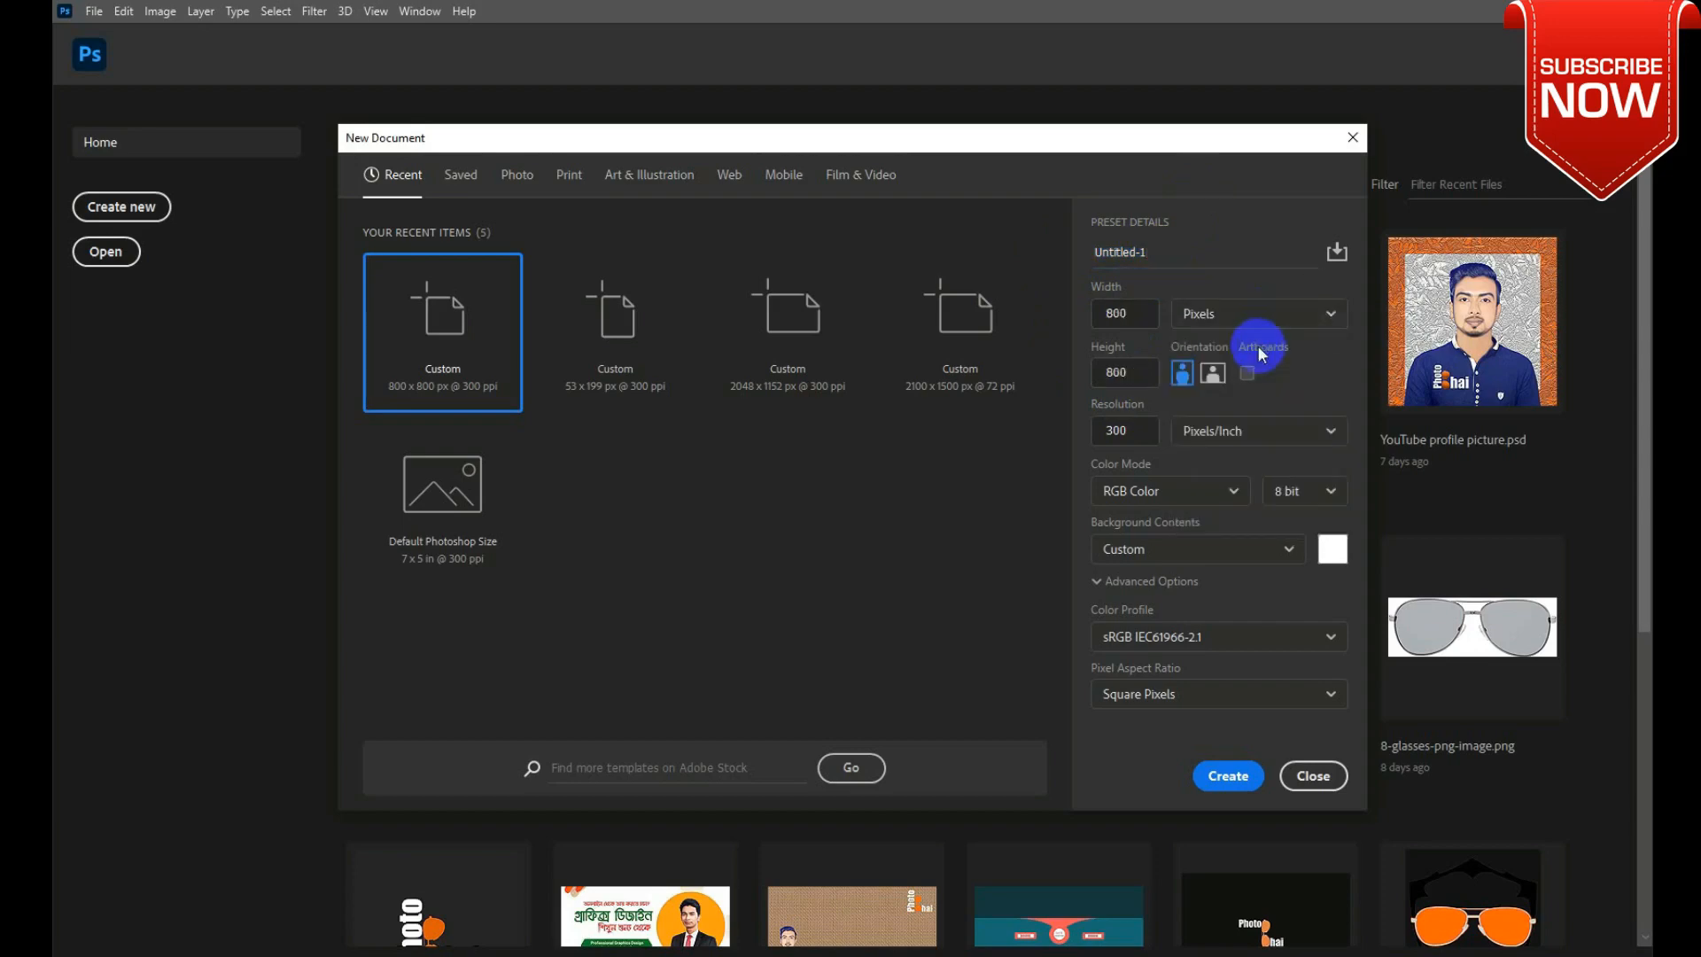
Set the new document's resolution to 72 pixels/inch
double_click(1129, 425)
click(1110, 431)
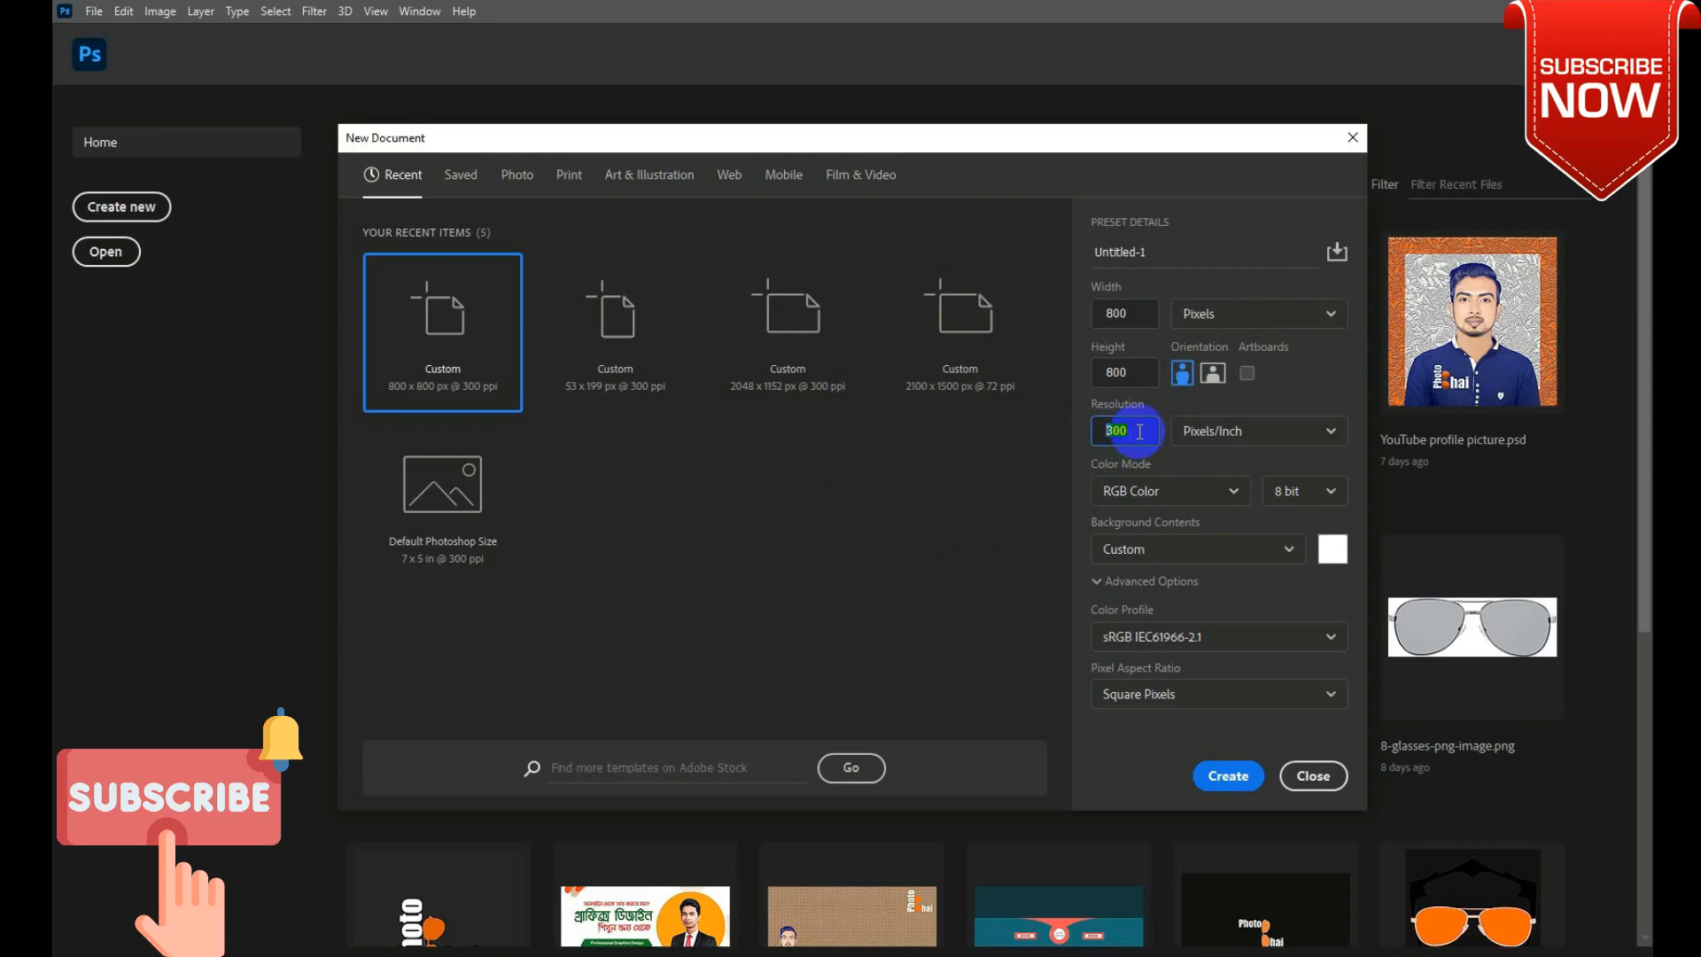
drag(1140, 432, 1062, 436)
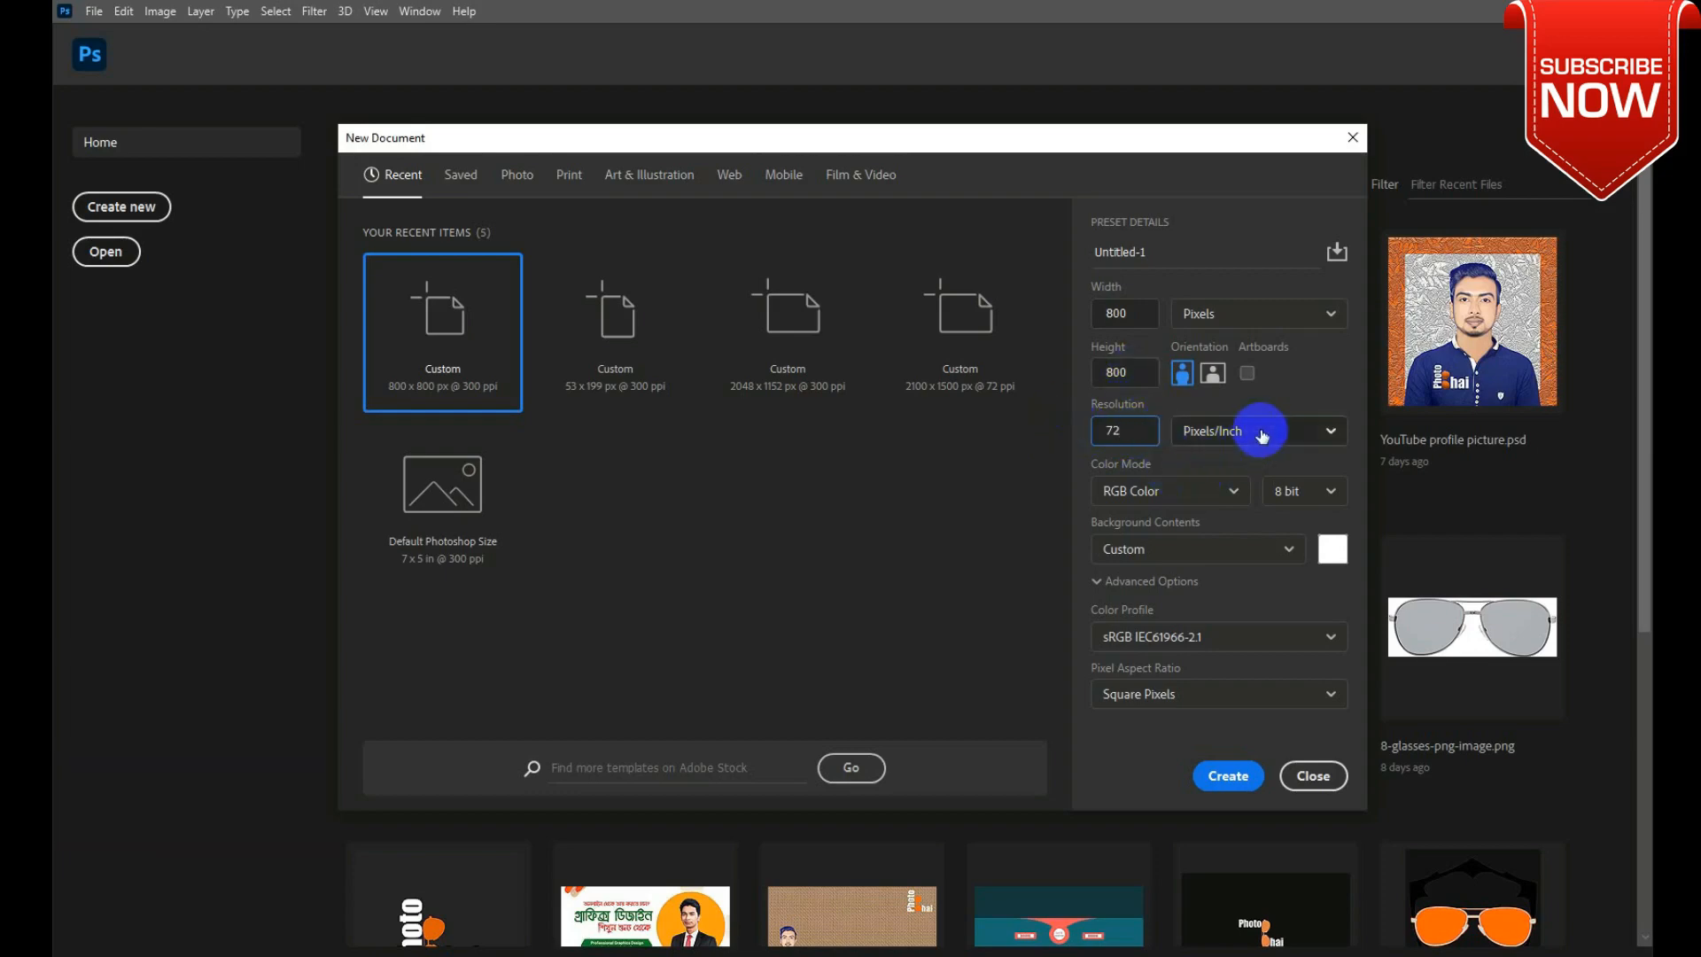
click(1333, 435)
click(1333, 435)
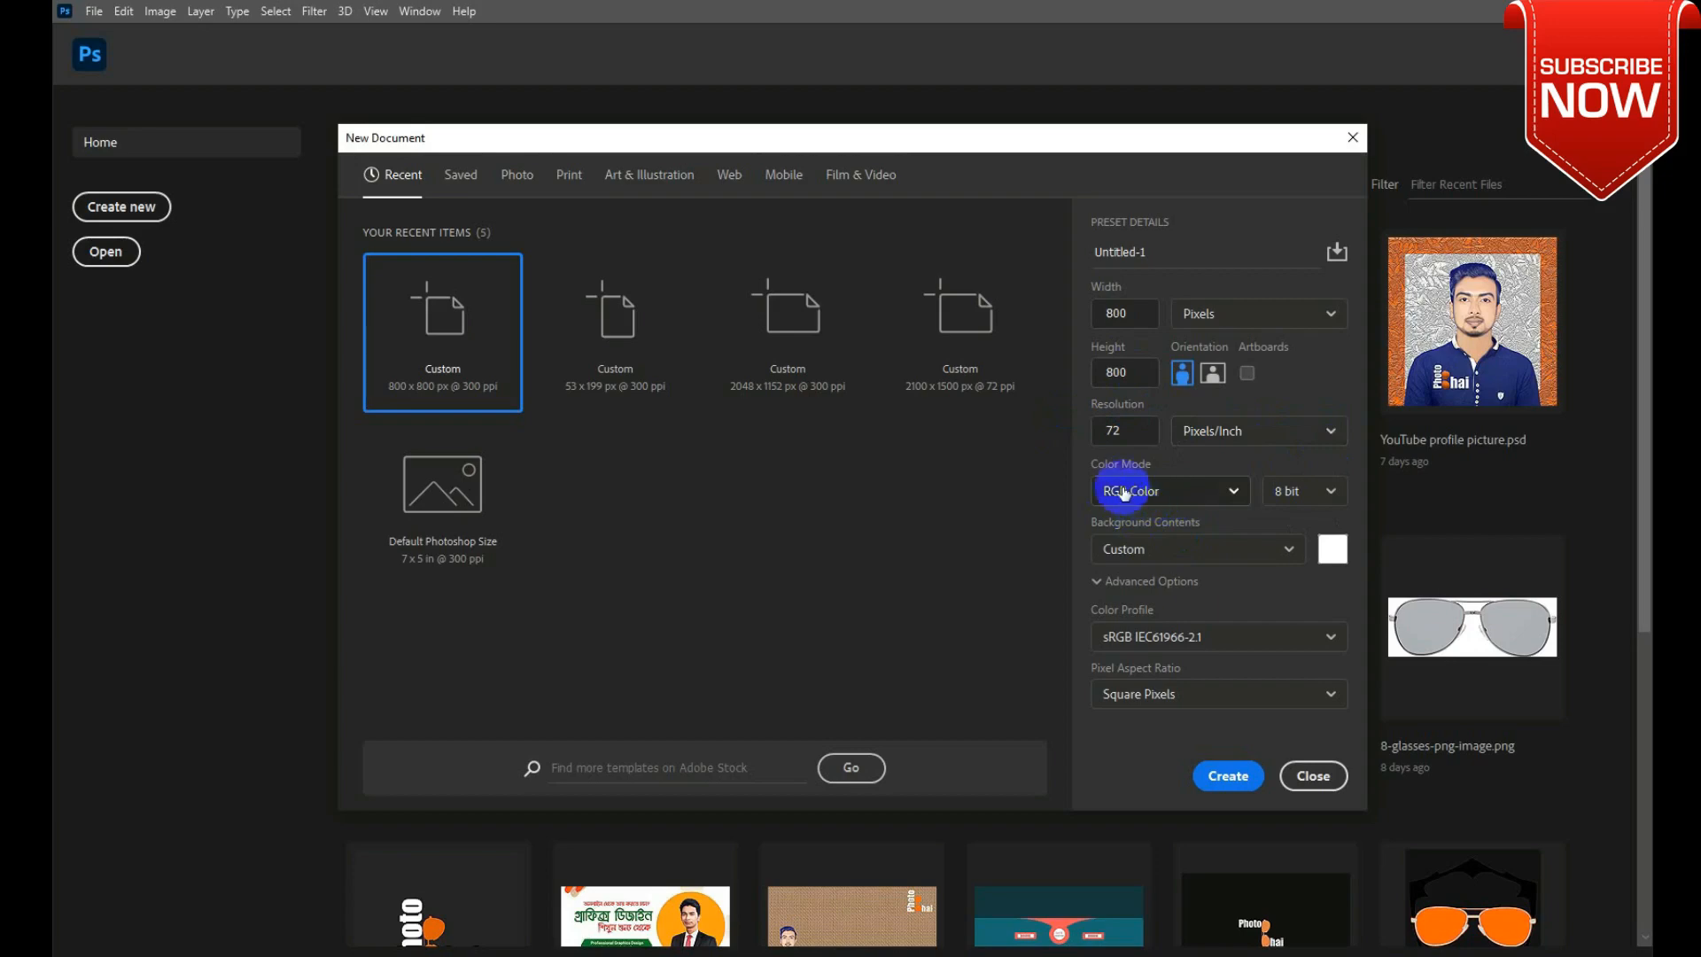
Switch the new document's color mode to CMYK Color and return it to RGB Color
click(1188, 493)
click(1189, 493)
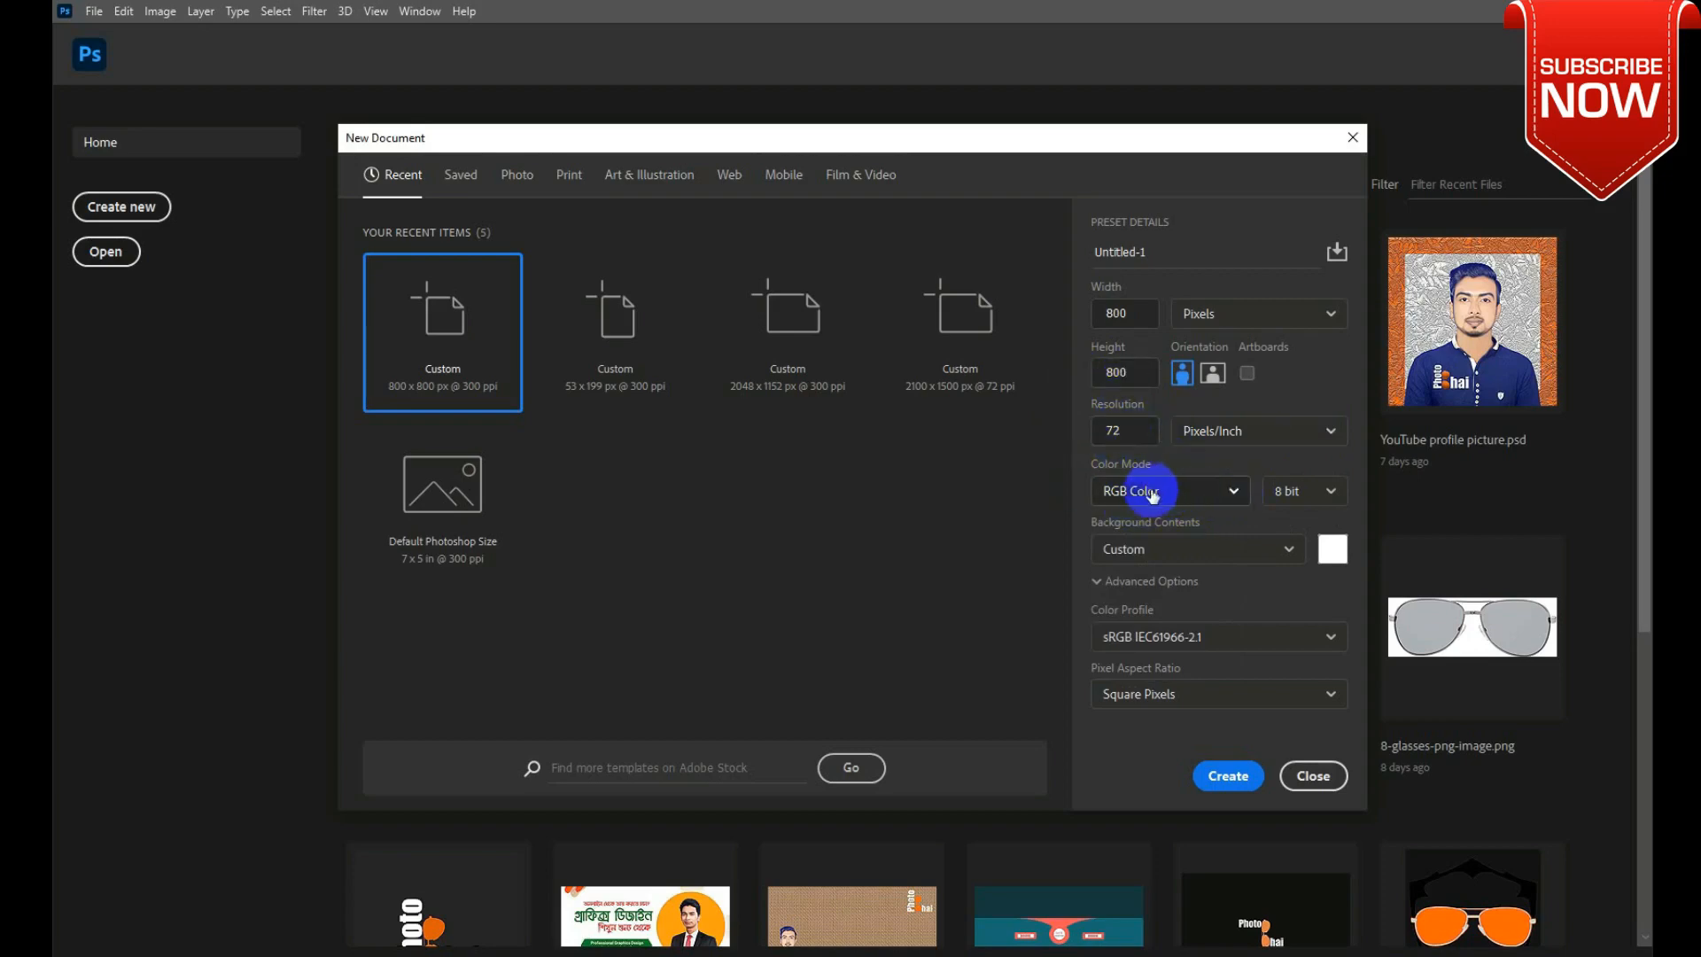
click(1230, 498)
click(1230, 498)
click(1230, 498)
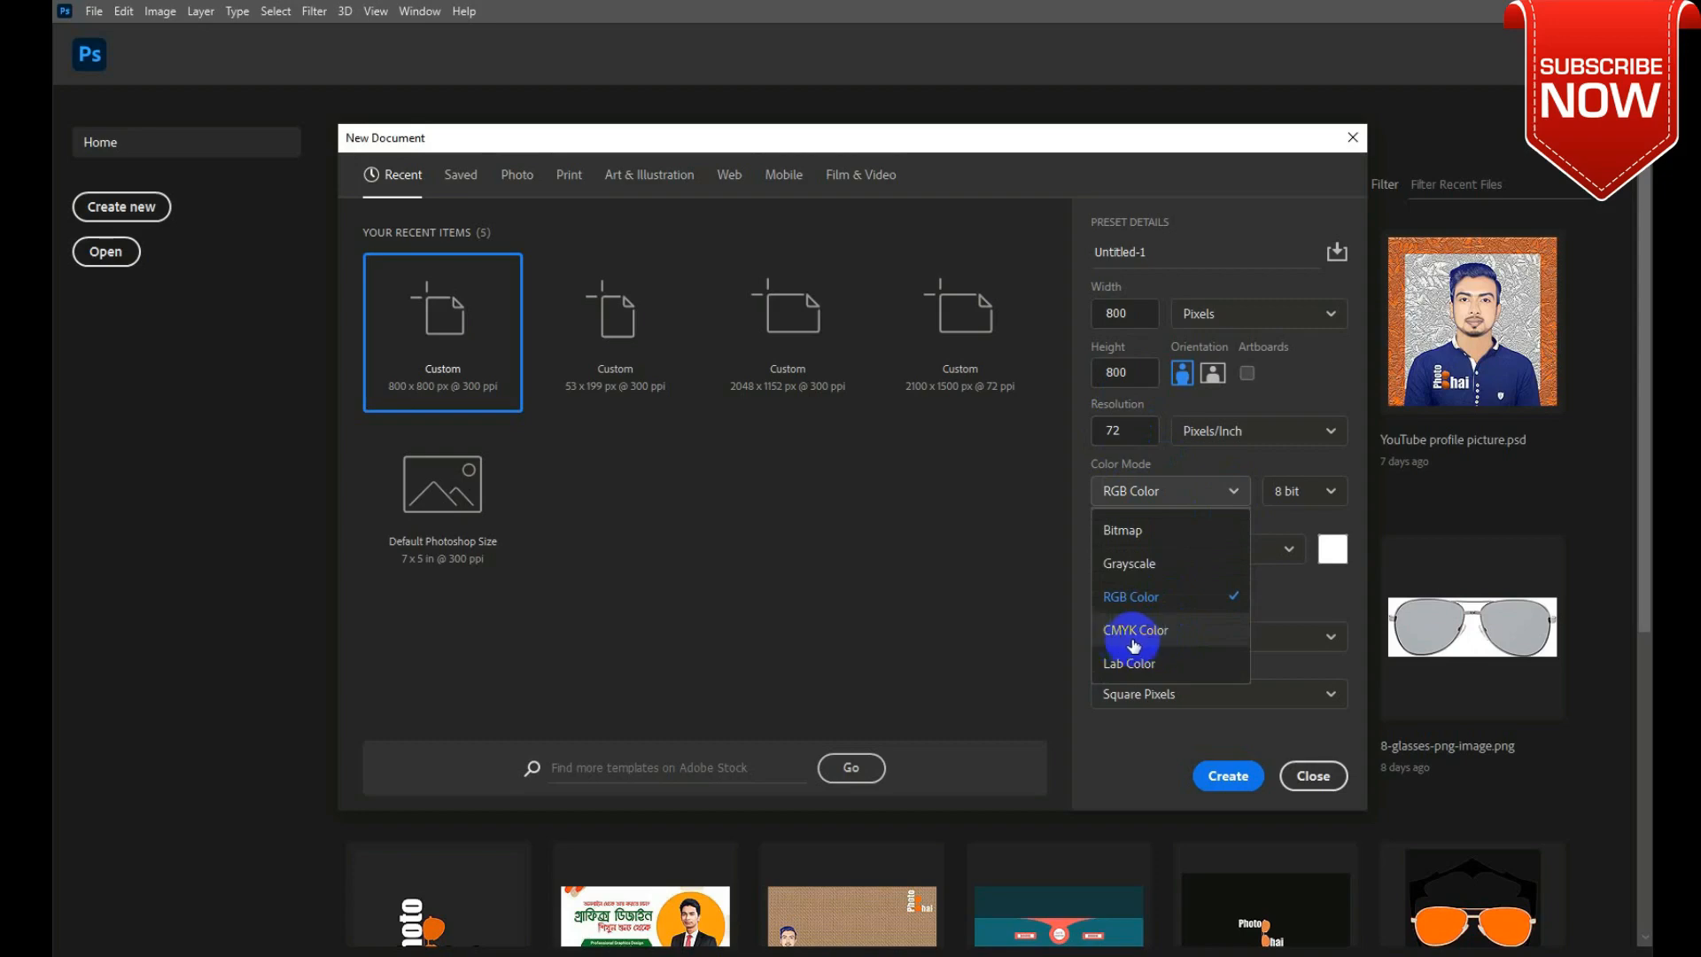
click(1179, 643)
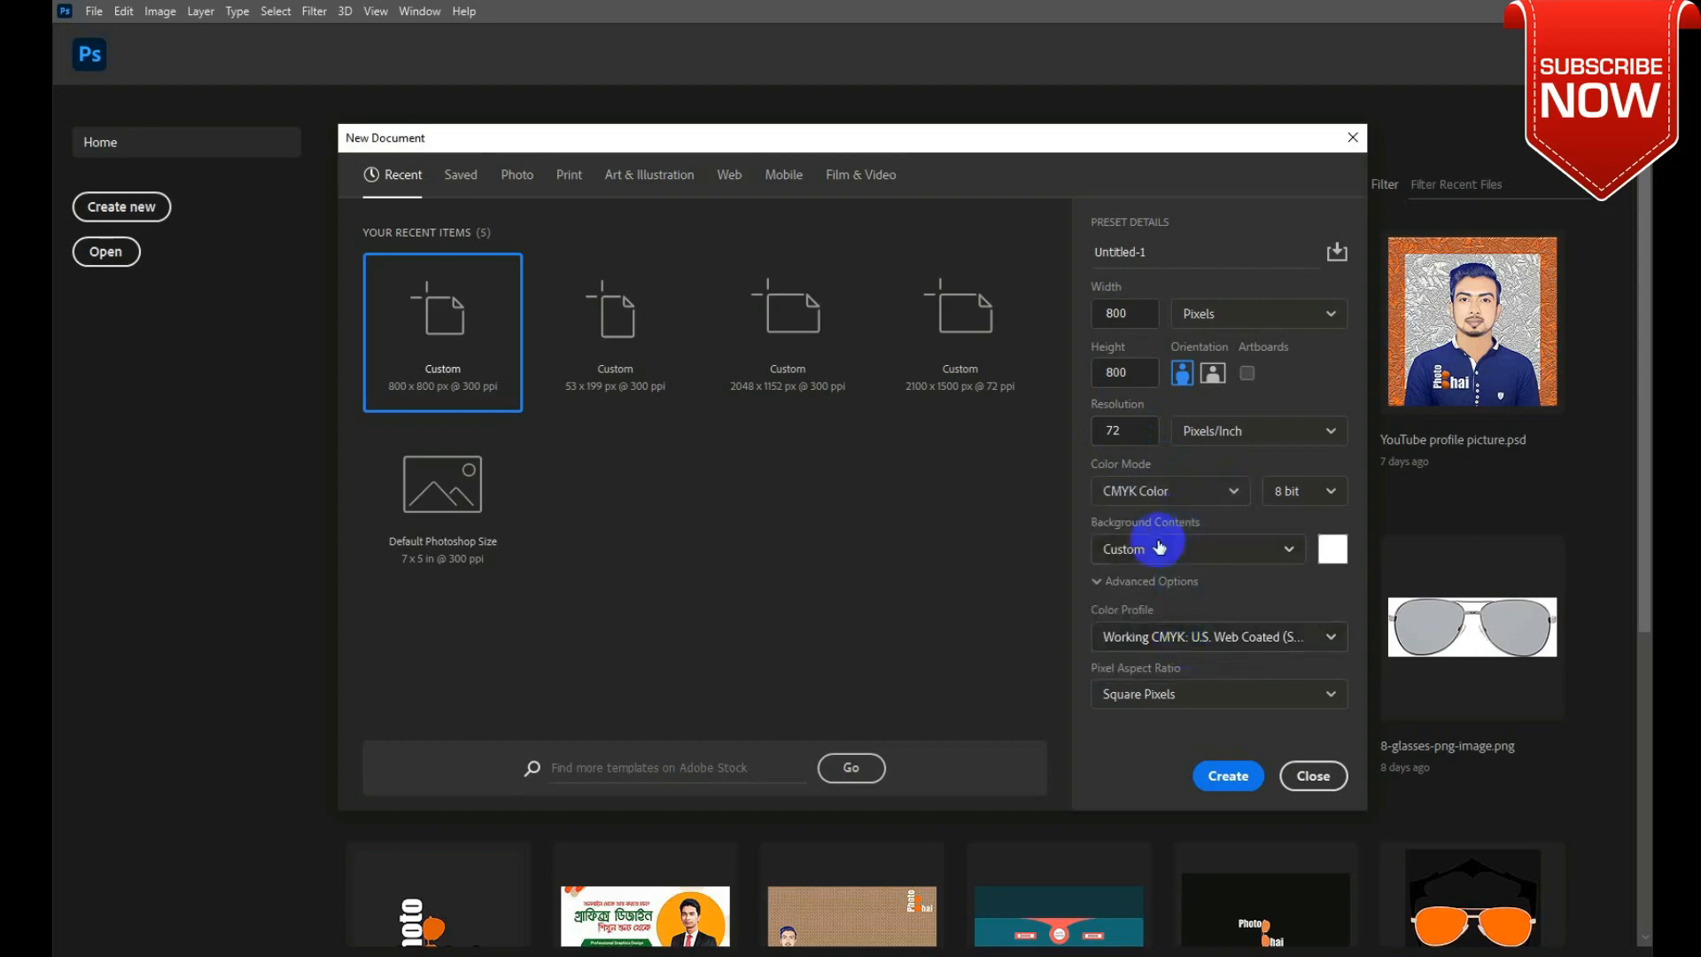
click(1177, 497)
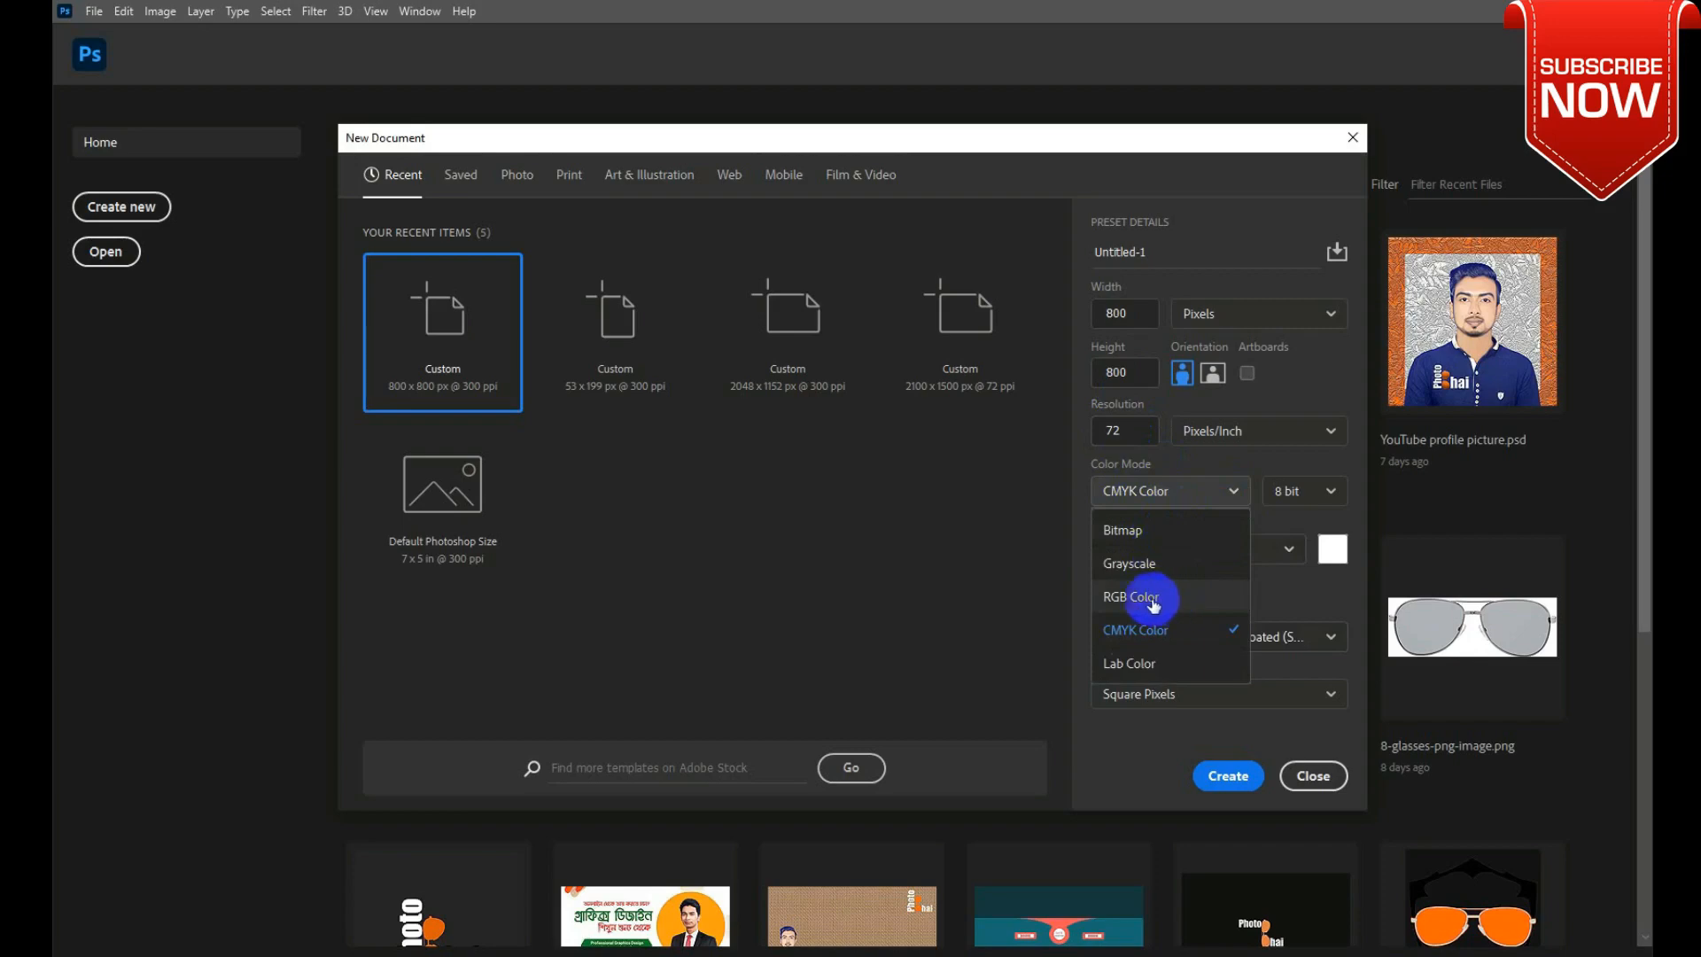
click(1196, 596)
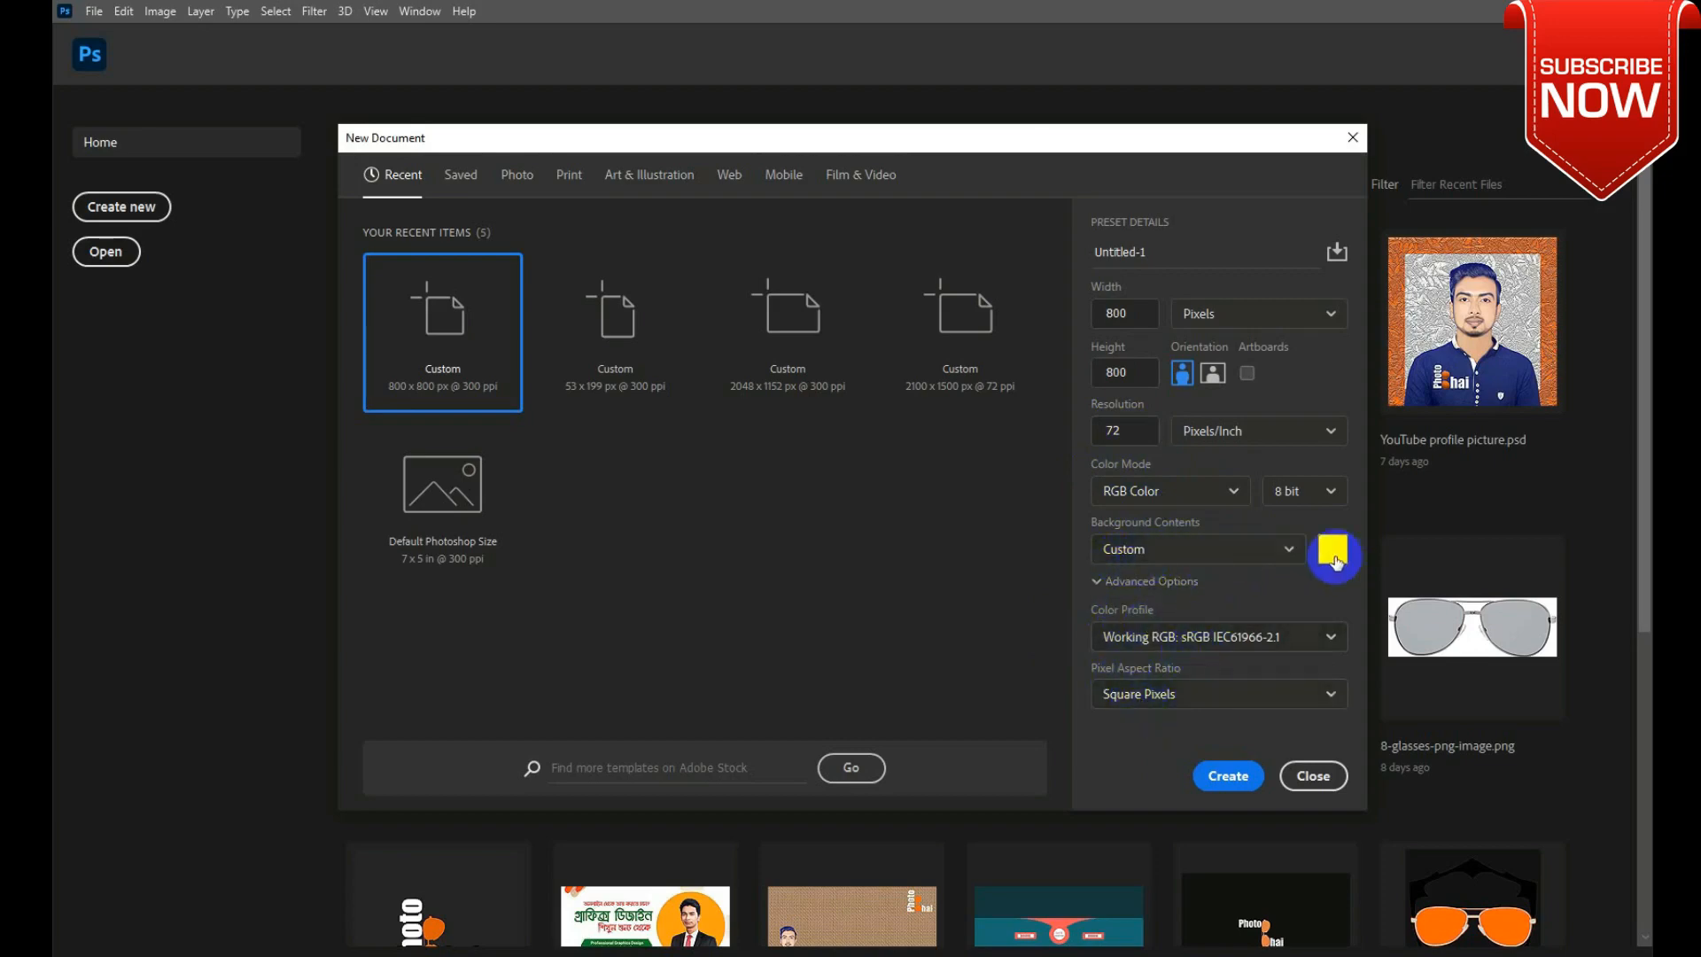
Set the background contents to White and create the 800 x 800 px document
click(1333, 553)
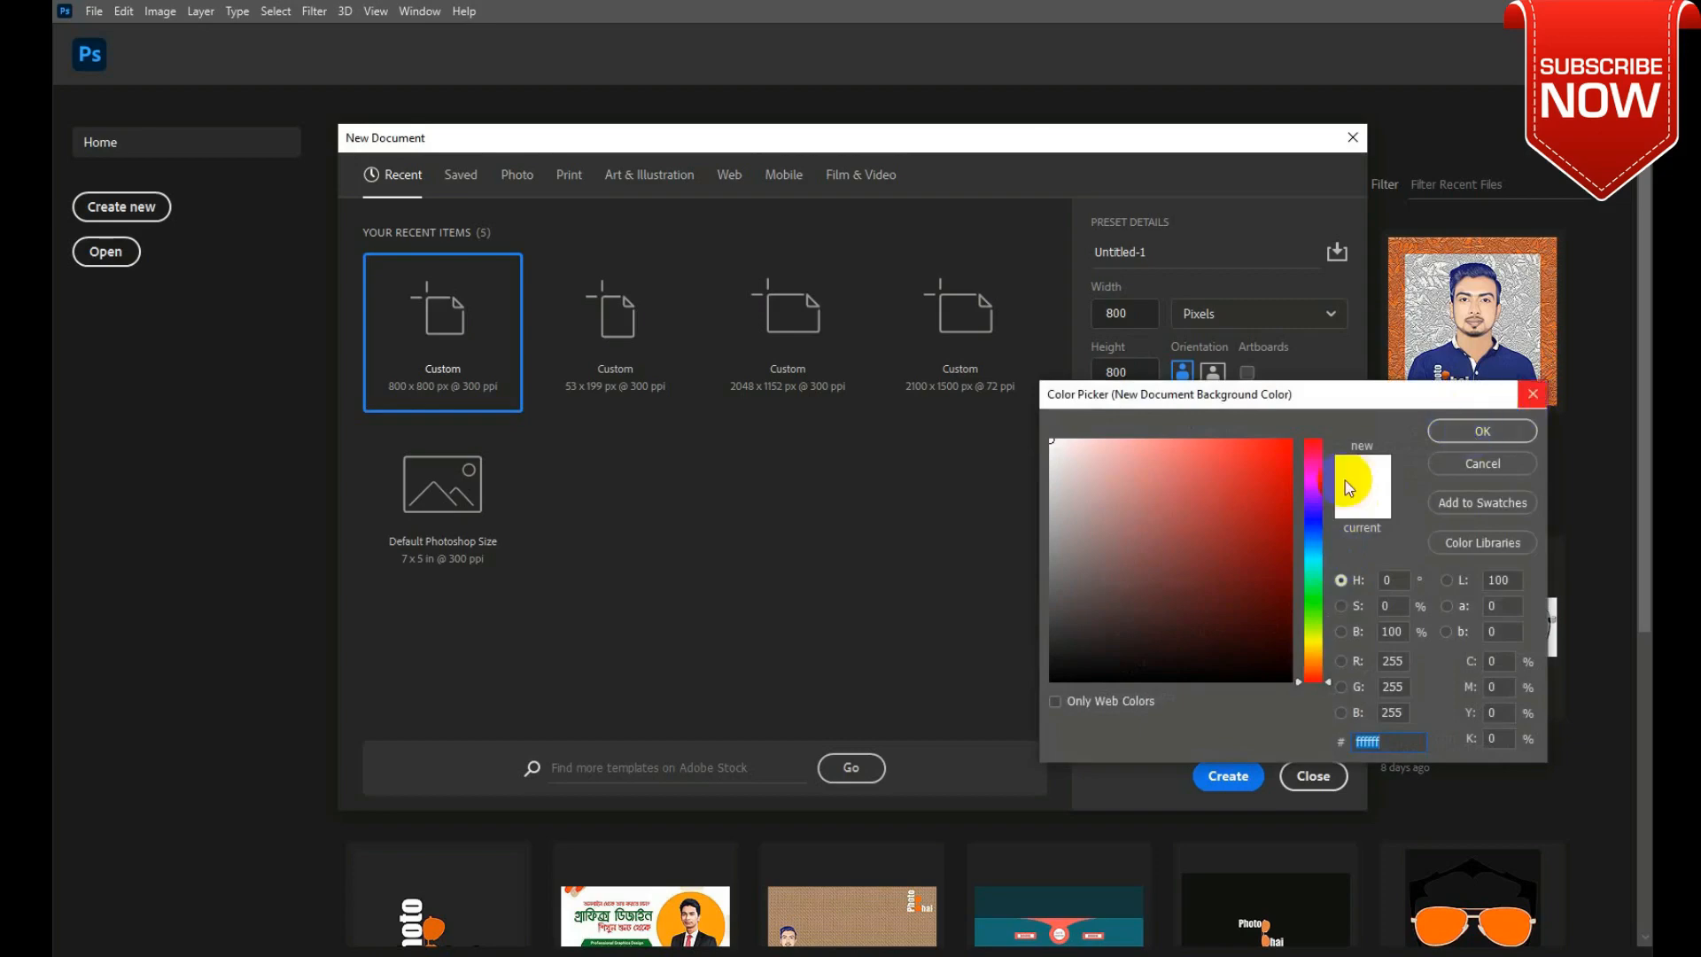
click(1478, 432)
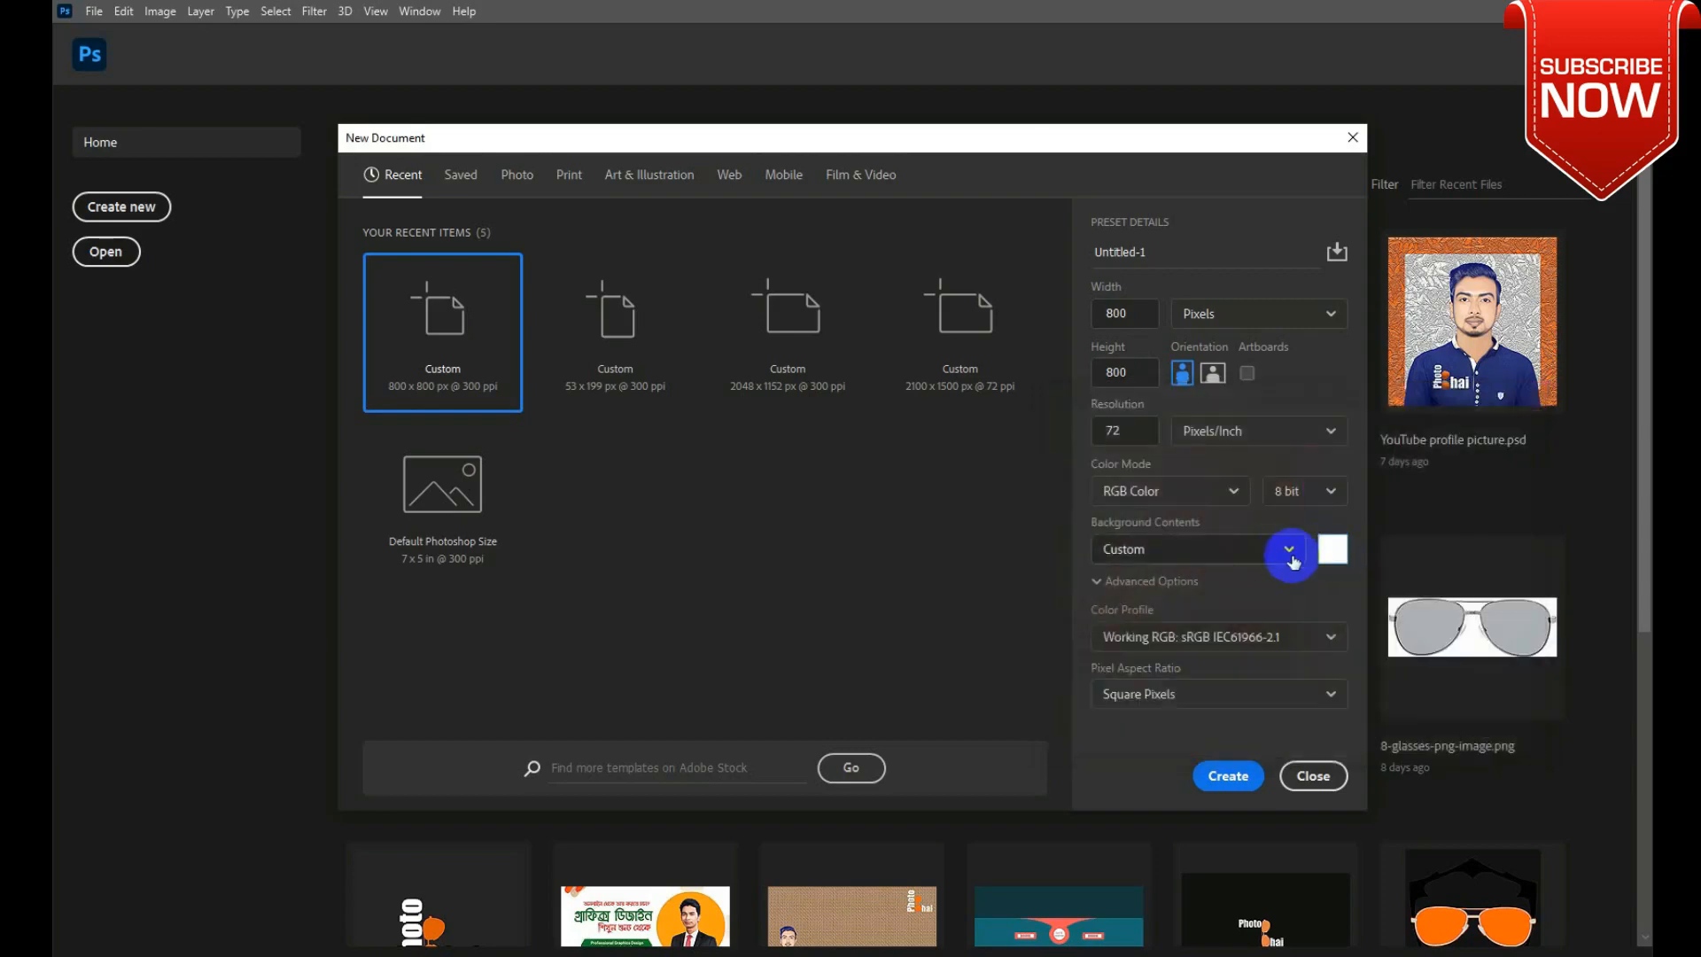
click(1290, 551)
click(1124, 591)
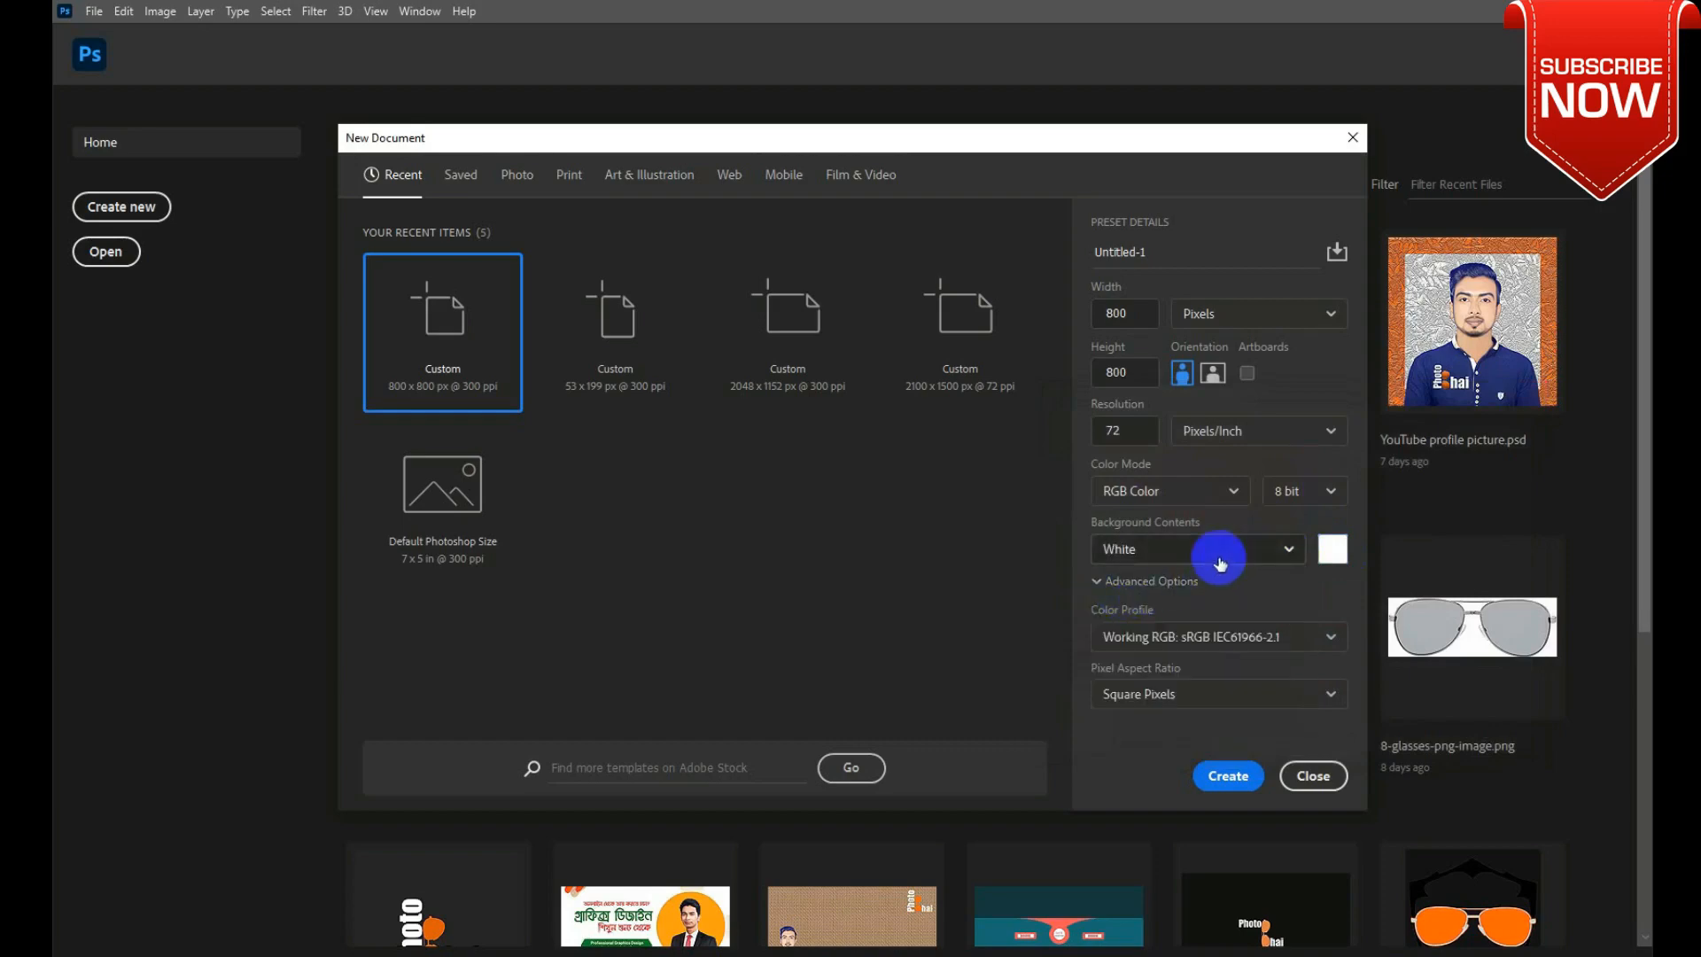
click(1256, 771)
click(1228, 779)
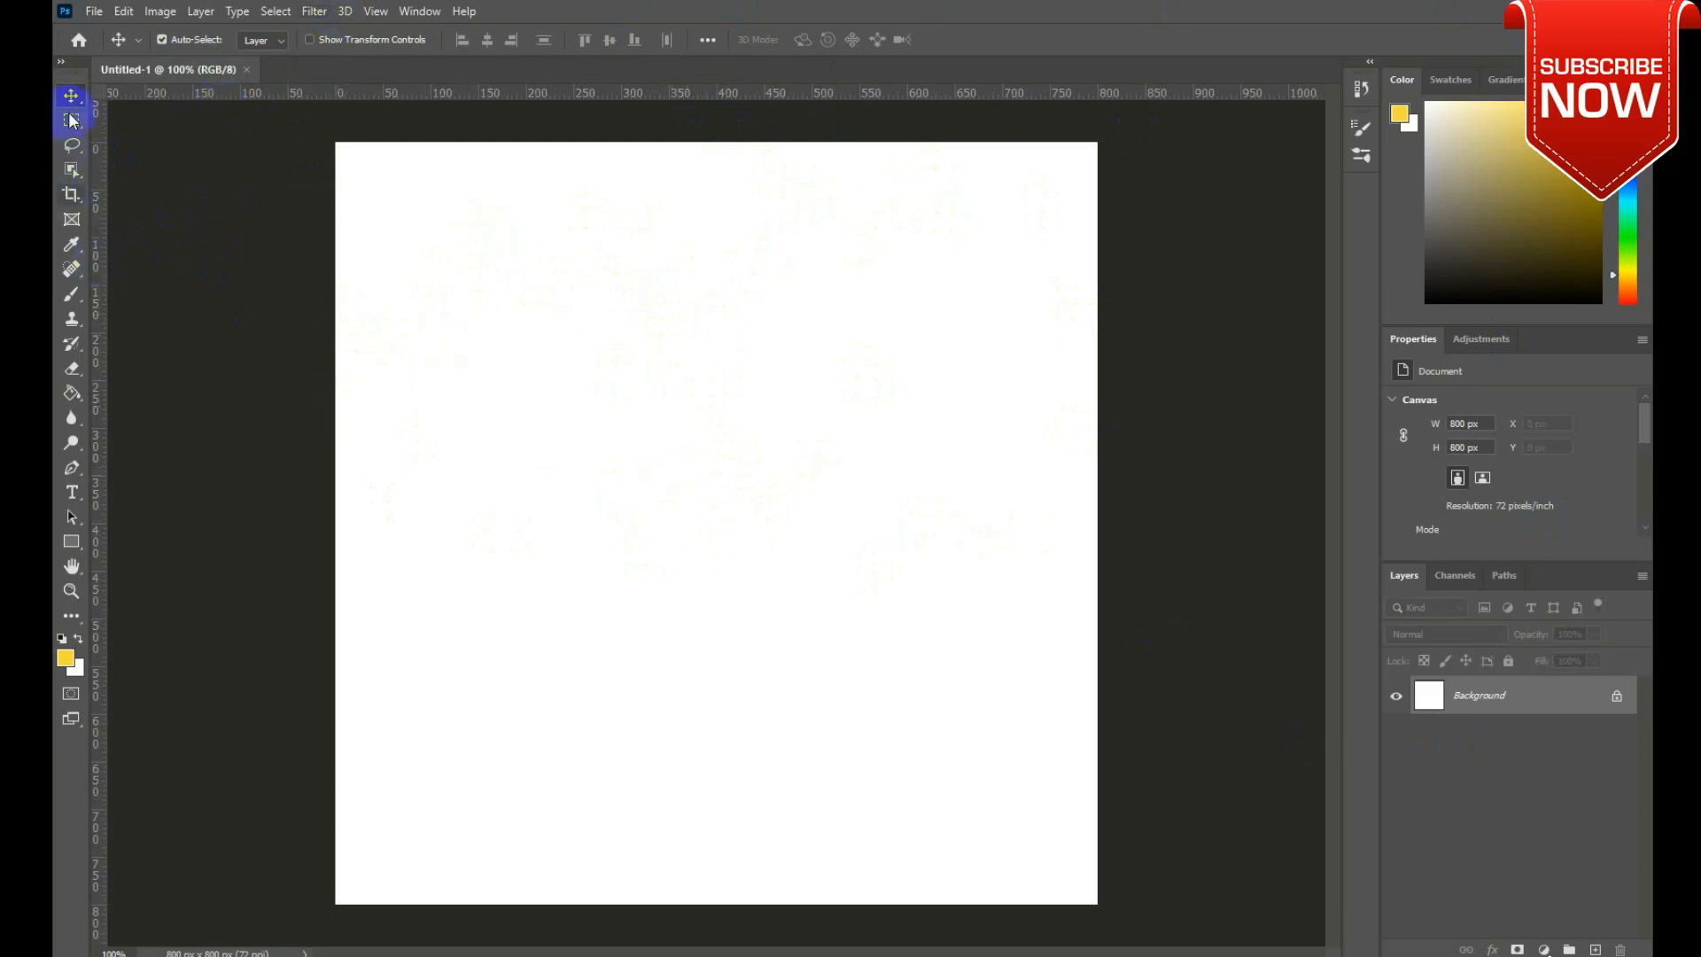
Draw a yellow ellipse about 172 px wide and 200 px high in the upper-left part of the canvas
click(77, 542)
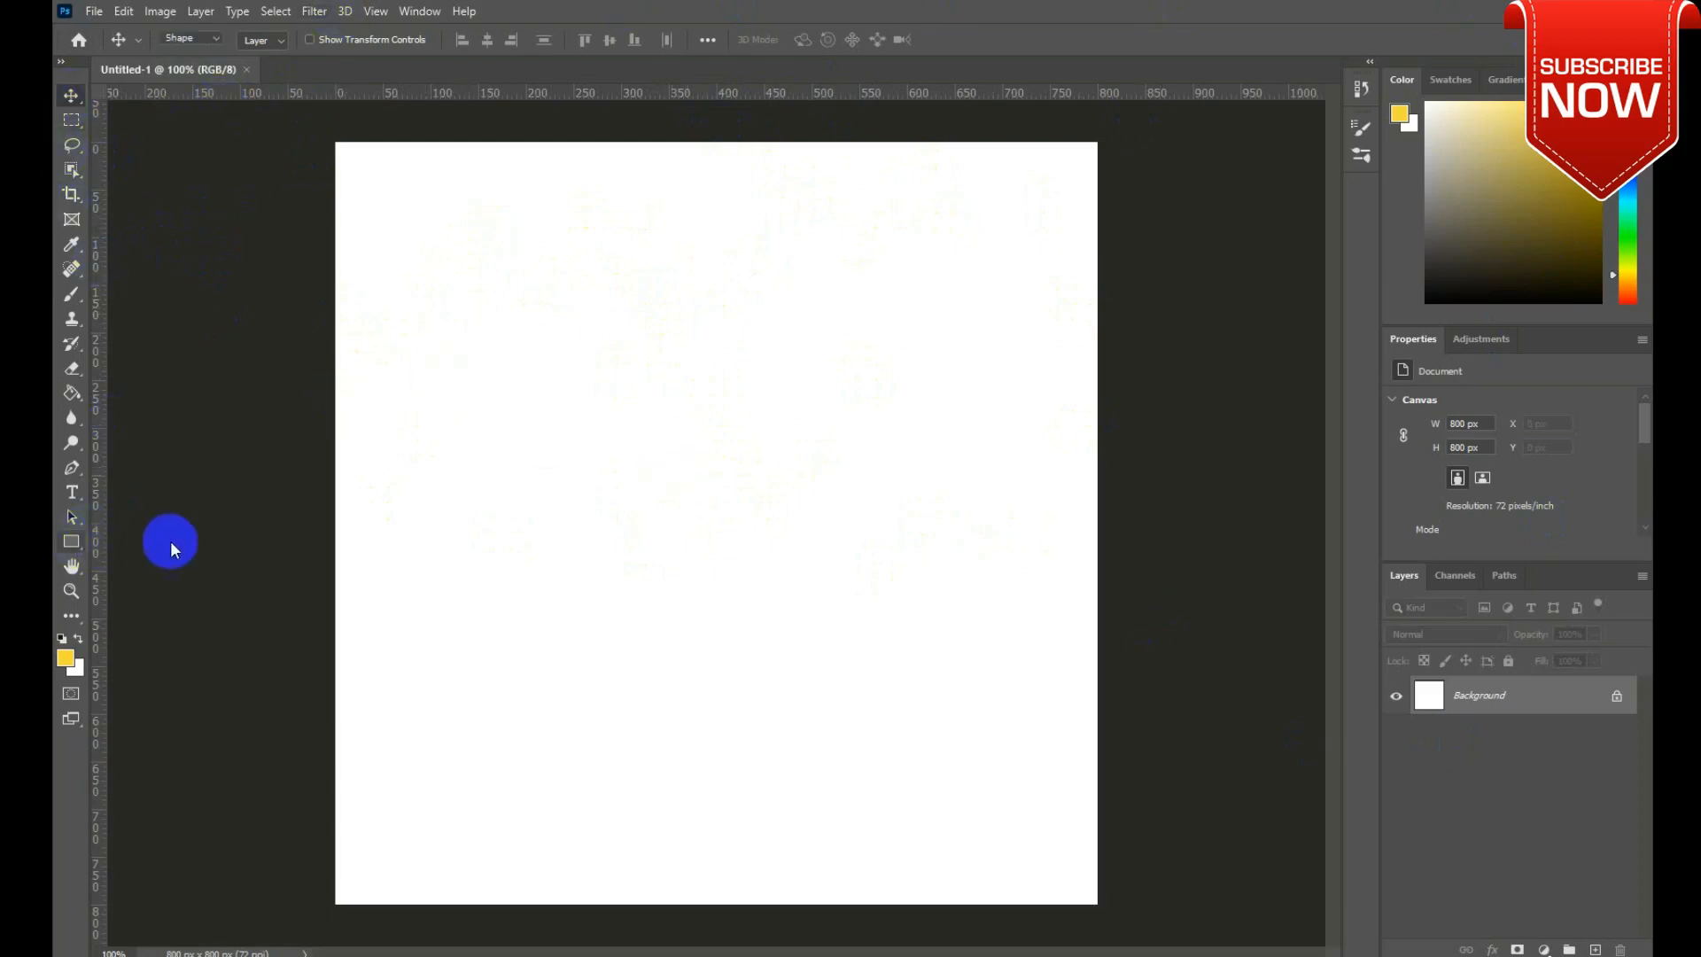
right_click(74, 554)
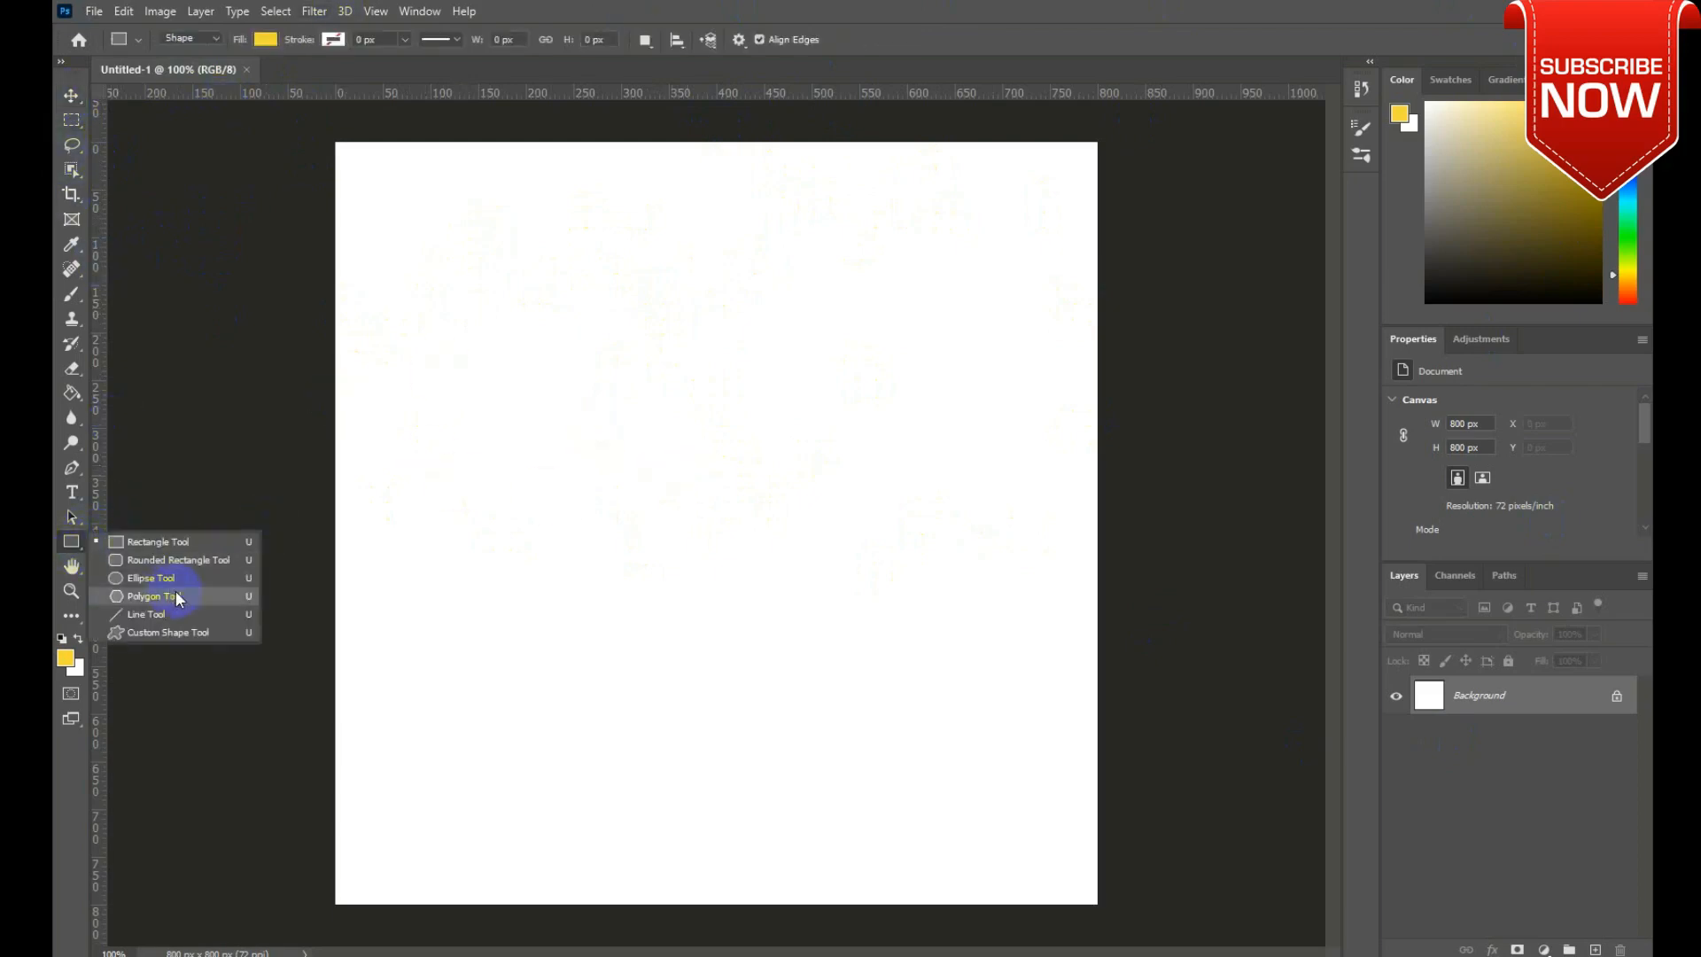
click(159, 581)
drag(453, 230, 618, 420)
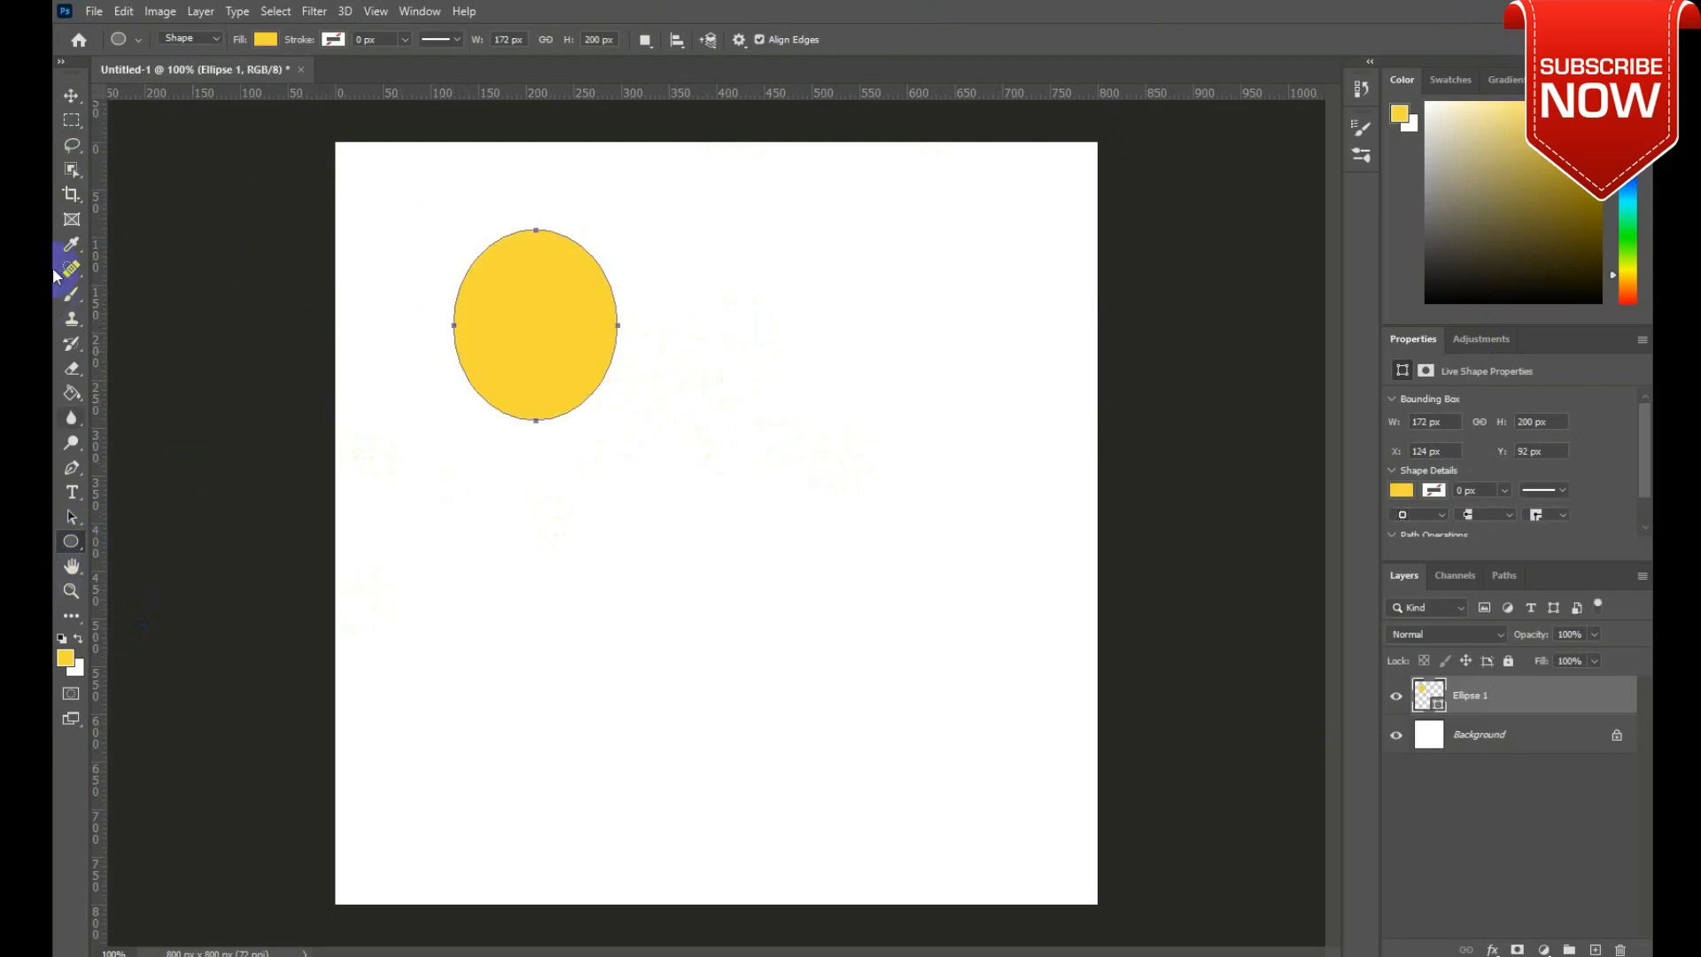
Set the foreground color to the pinkish red f93760
click(68, 667)
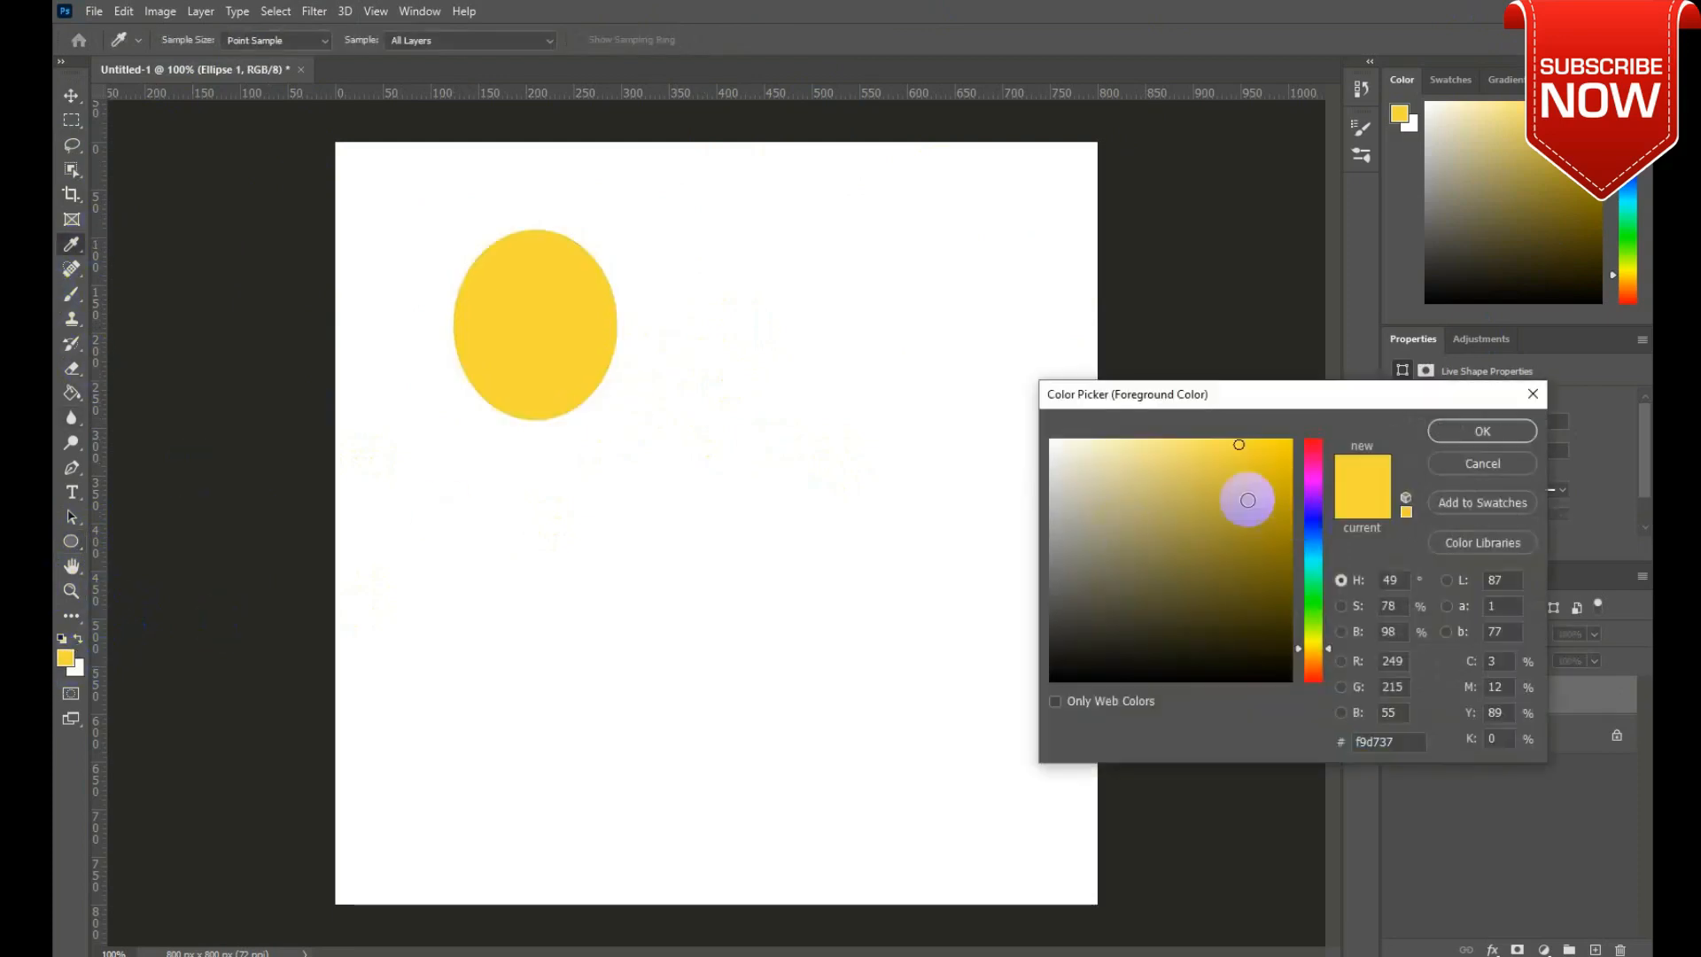
click(1316, 452)
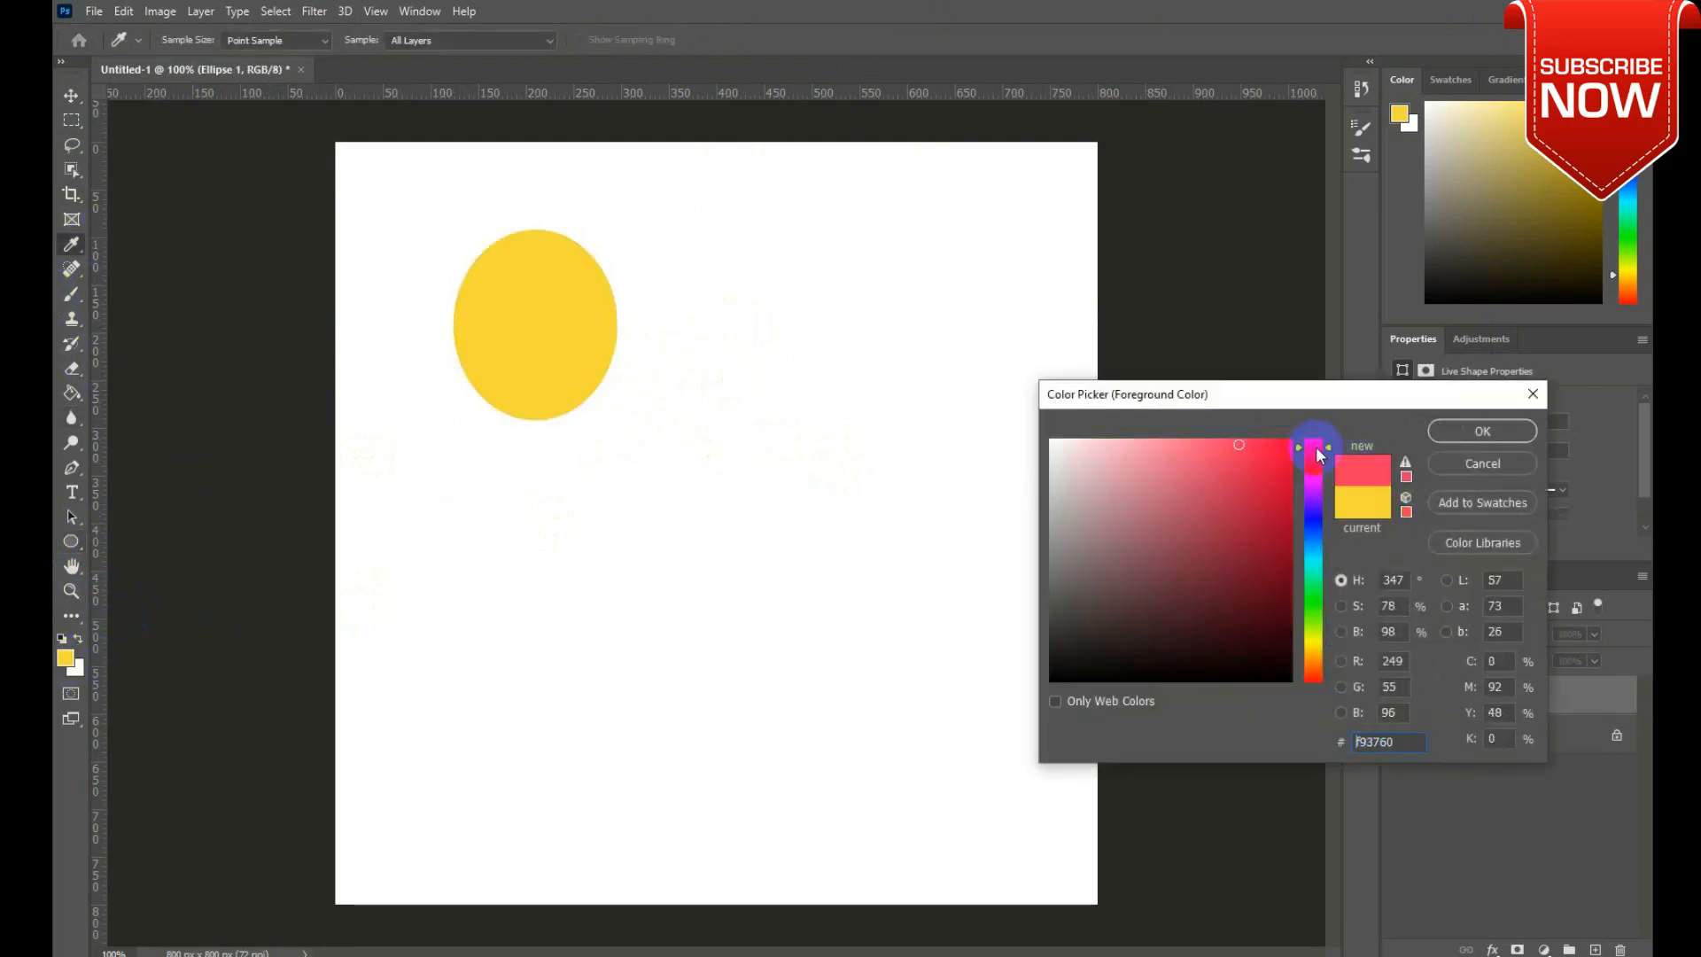
click(1518, 430)
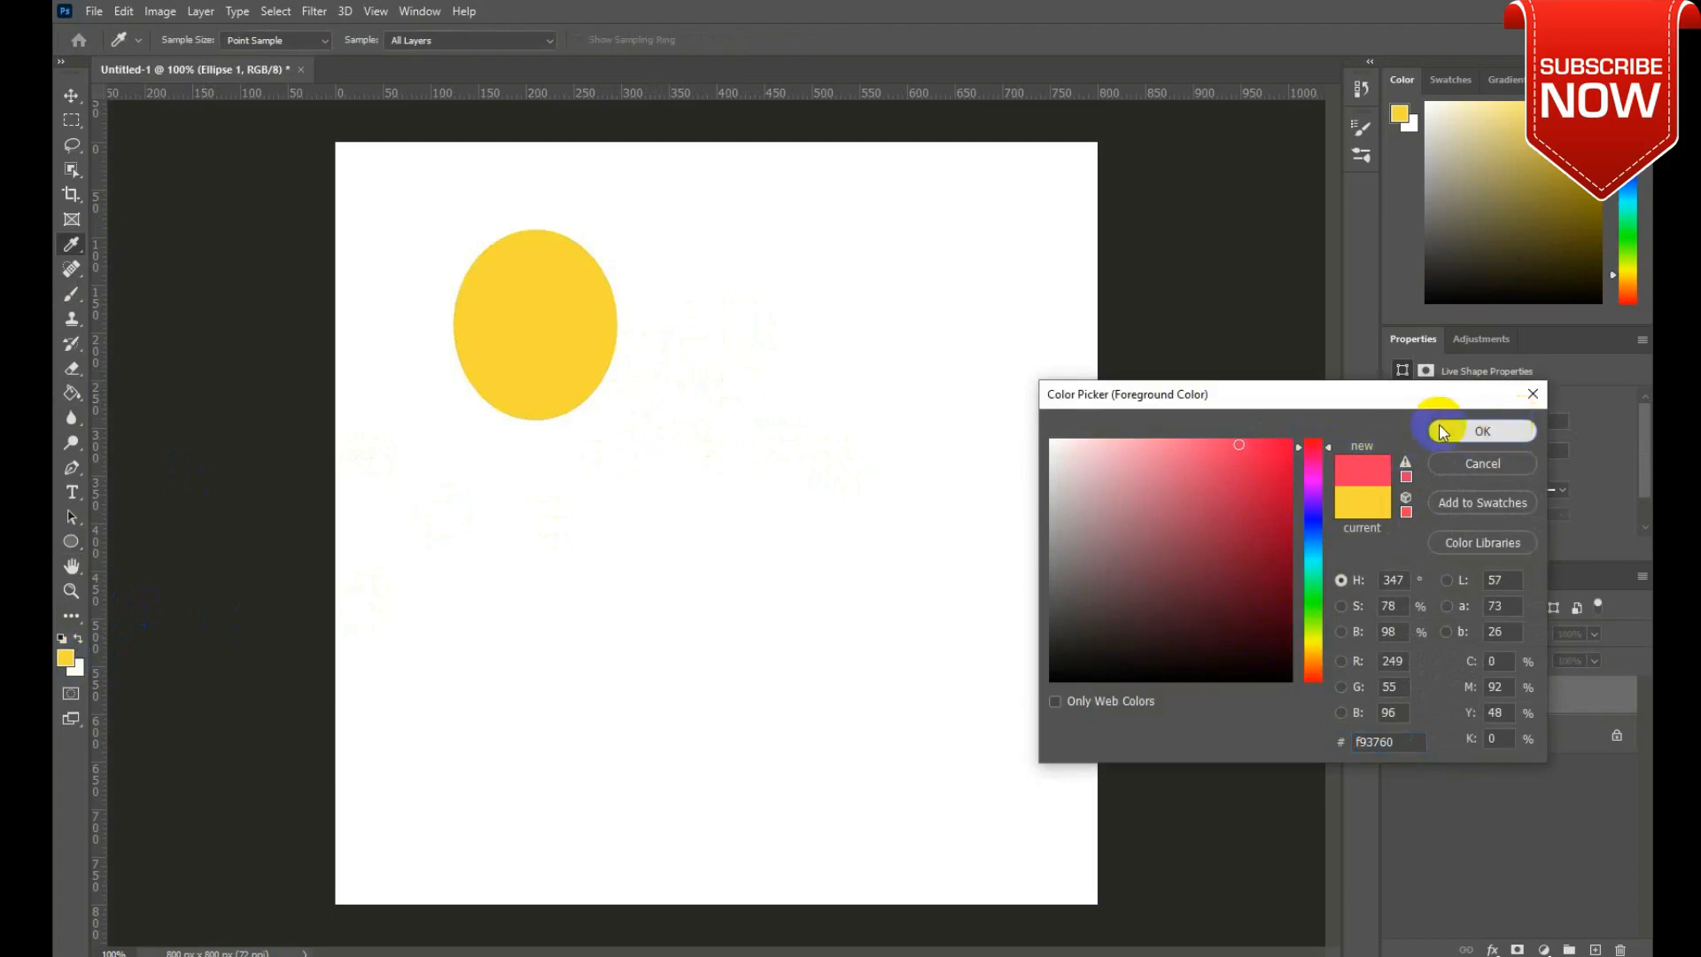
Draw a second ellipse about 223 px wide and 240 px high in the upper-right part of the canvas
key(u)
drag(808, 279, 1021, 507)
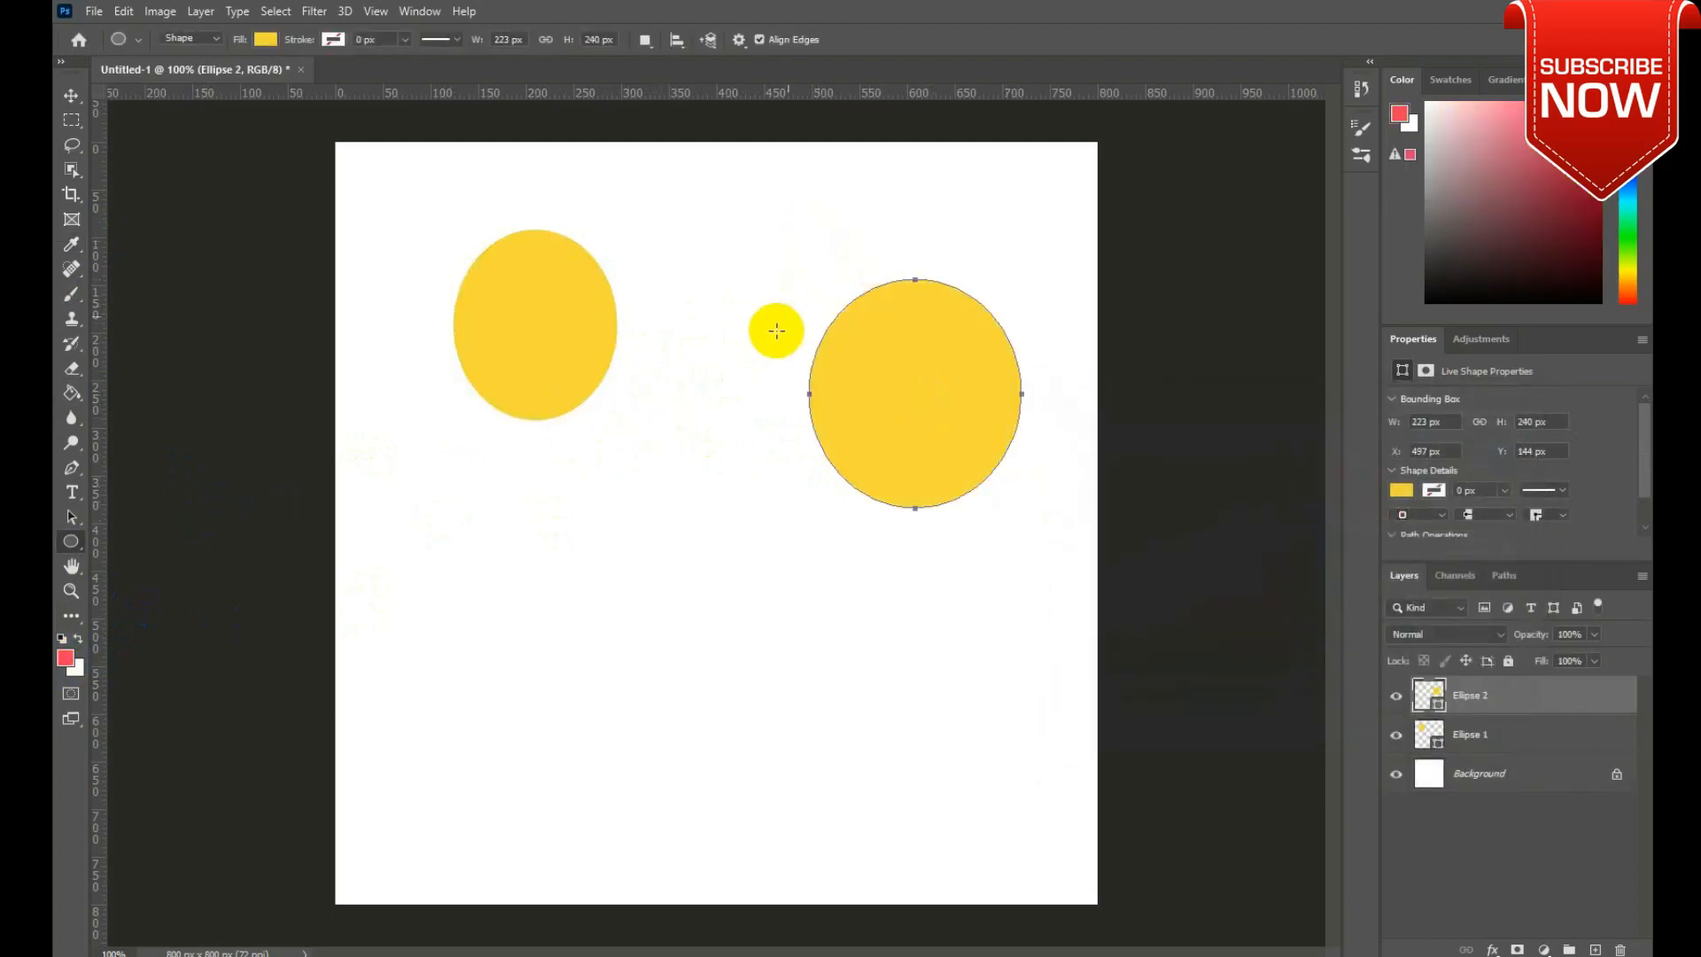
Move the larger ellipse up and to the left, to about X 432 px and Y 92 px
click(71, 94)
drag(936, 409, 878, 363)
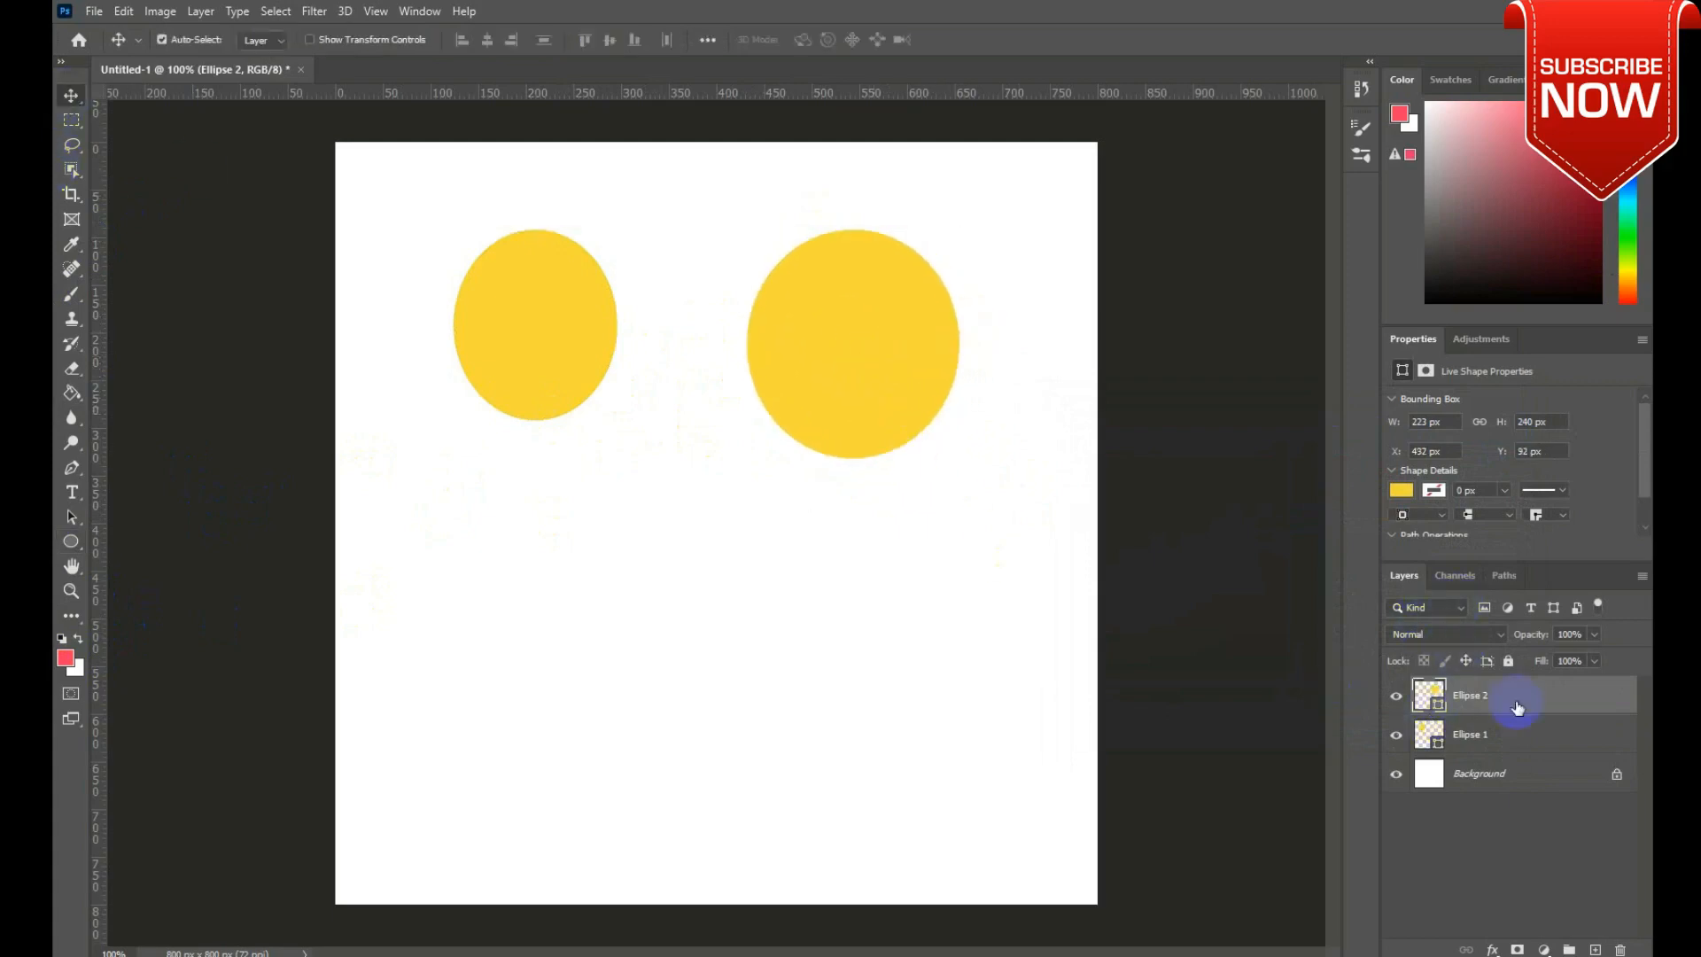
Select the two ellipses and the background in turn to examine which layer each belongs to, ending on the larger ellipse's layer
click(1493, 723)
click(1496, 703)
click(565, 358)
click(797, 363)
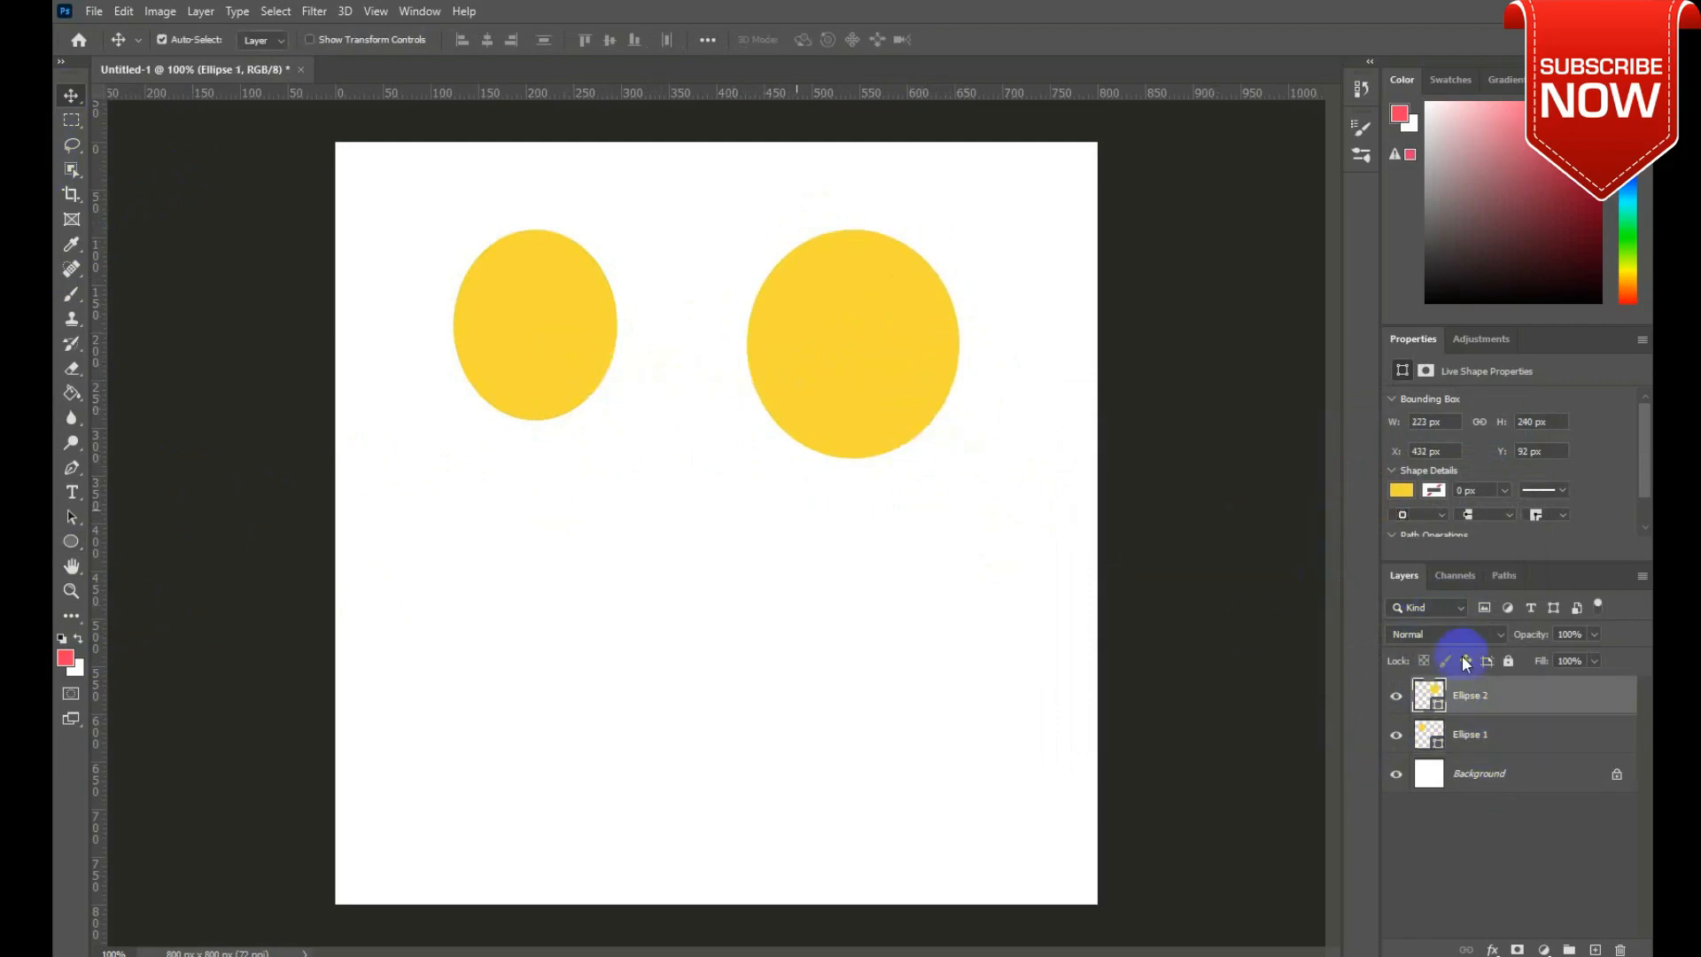
click(1490, 719)
click(913, 583)
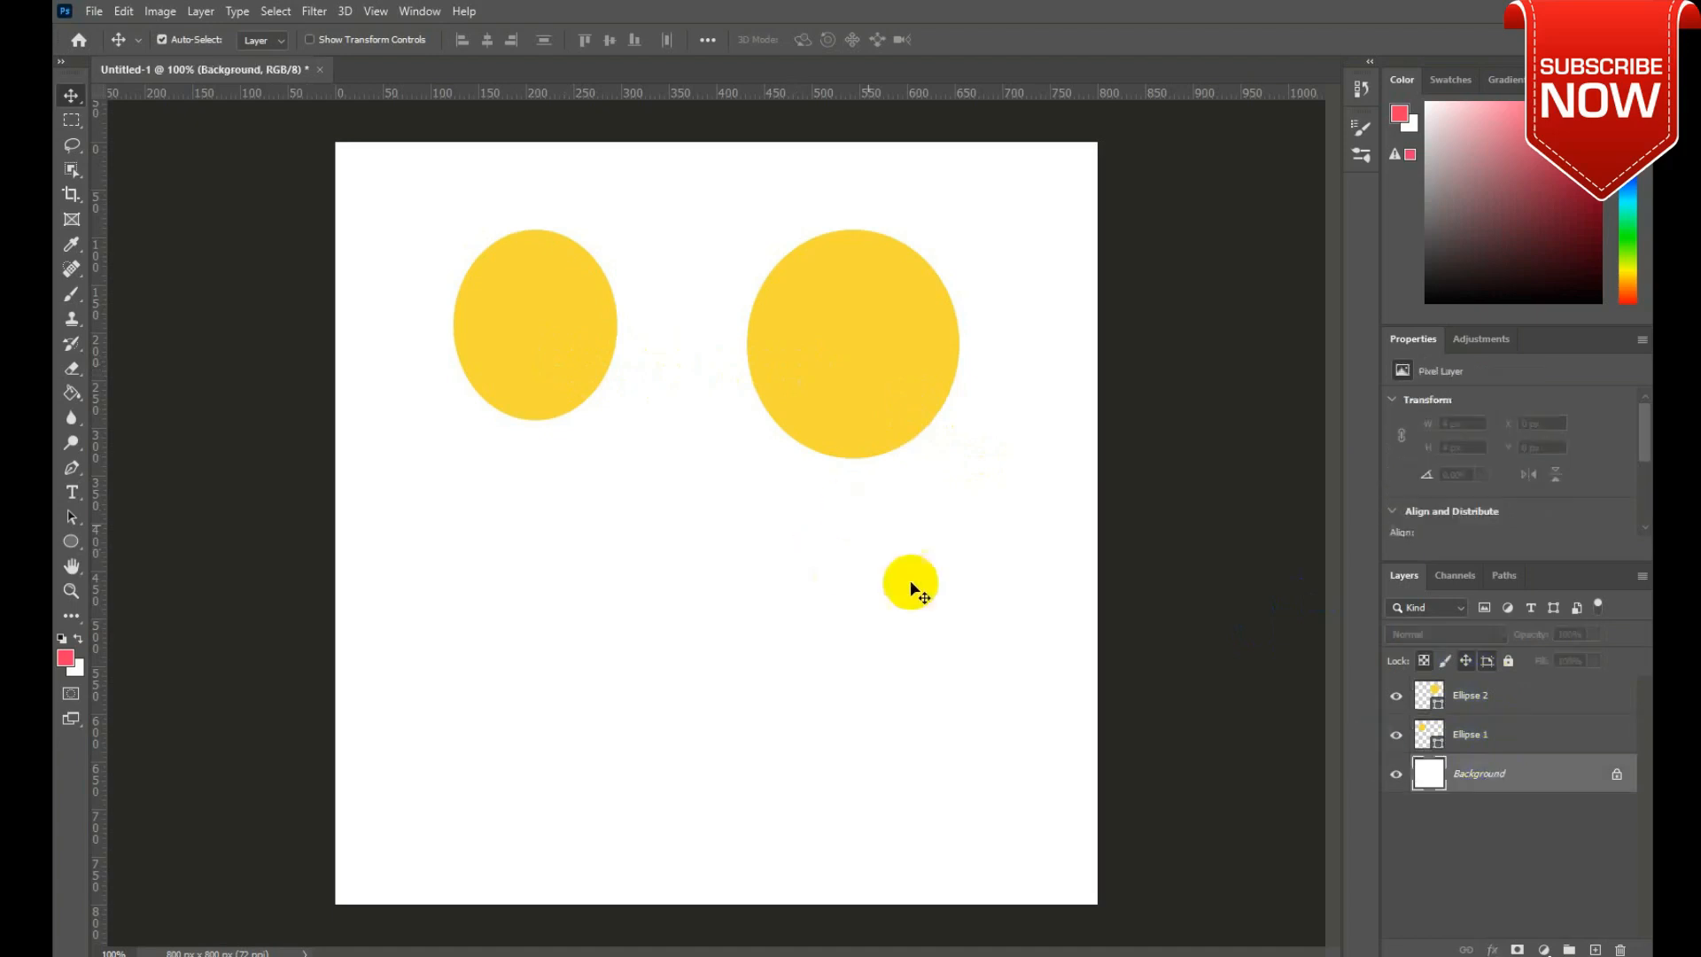
click(1480, 725)
key(alt+bracketright)
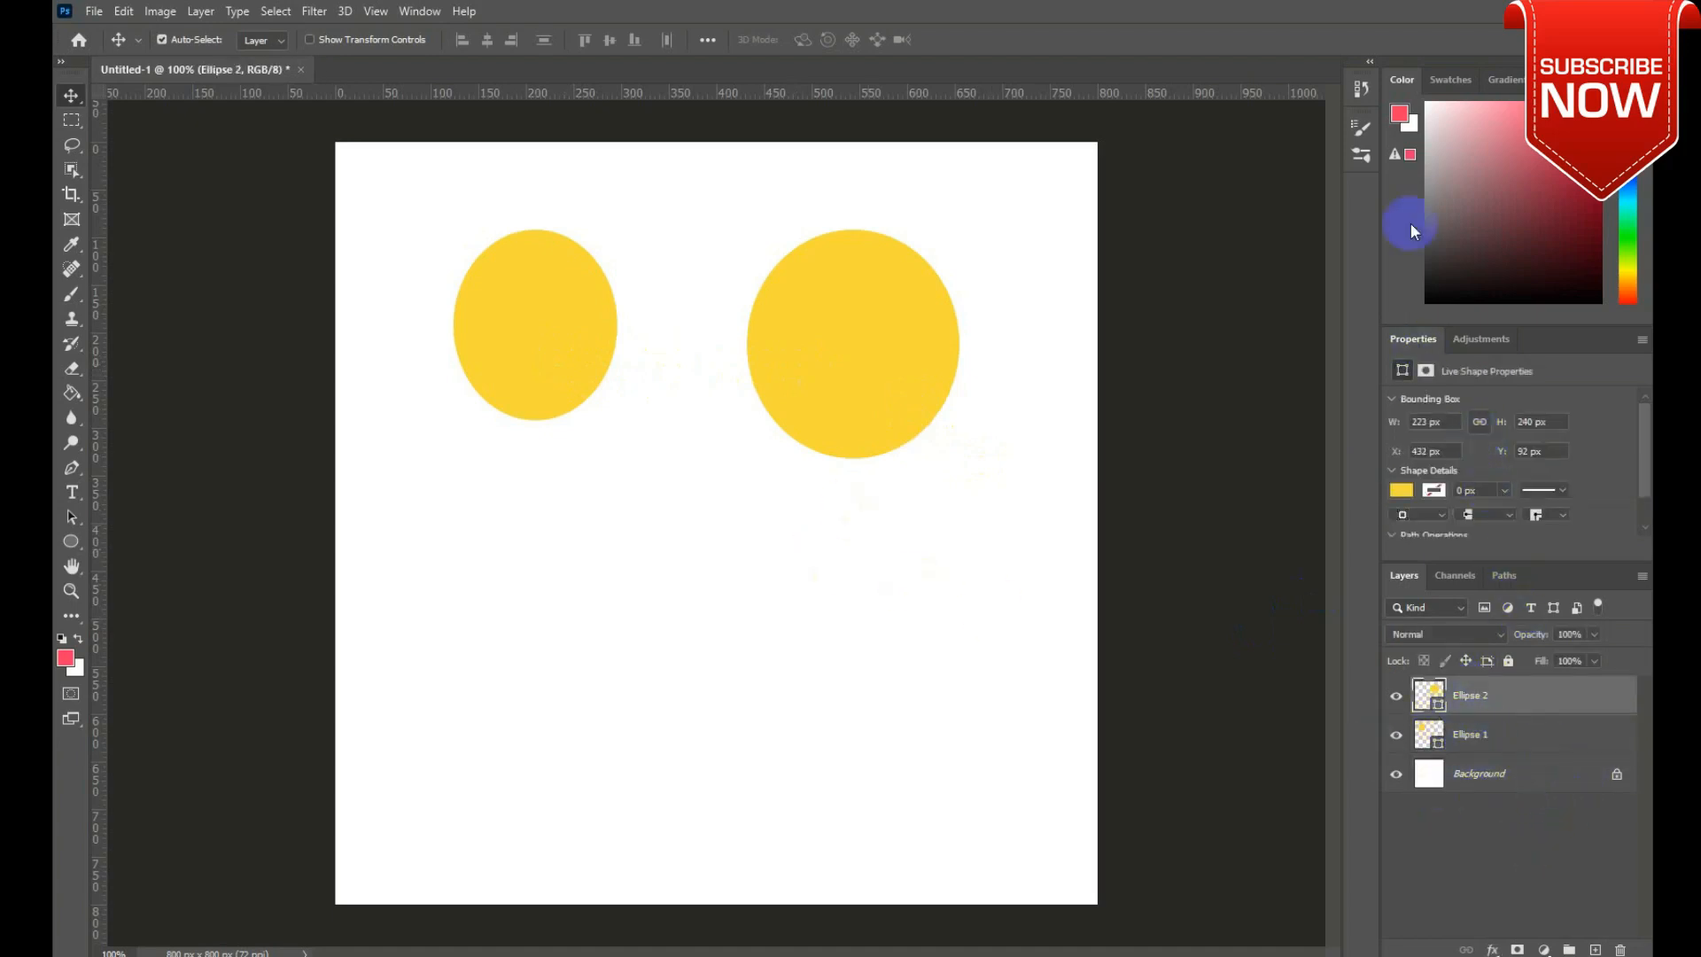
click(1459, 87)
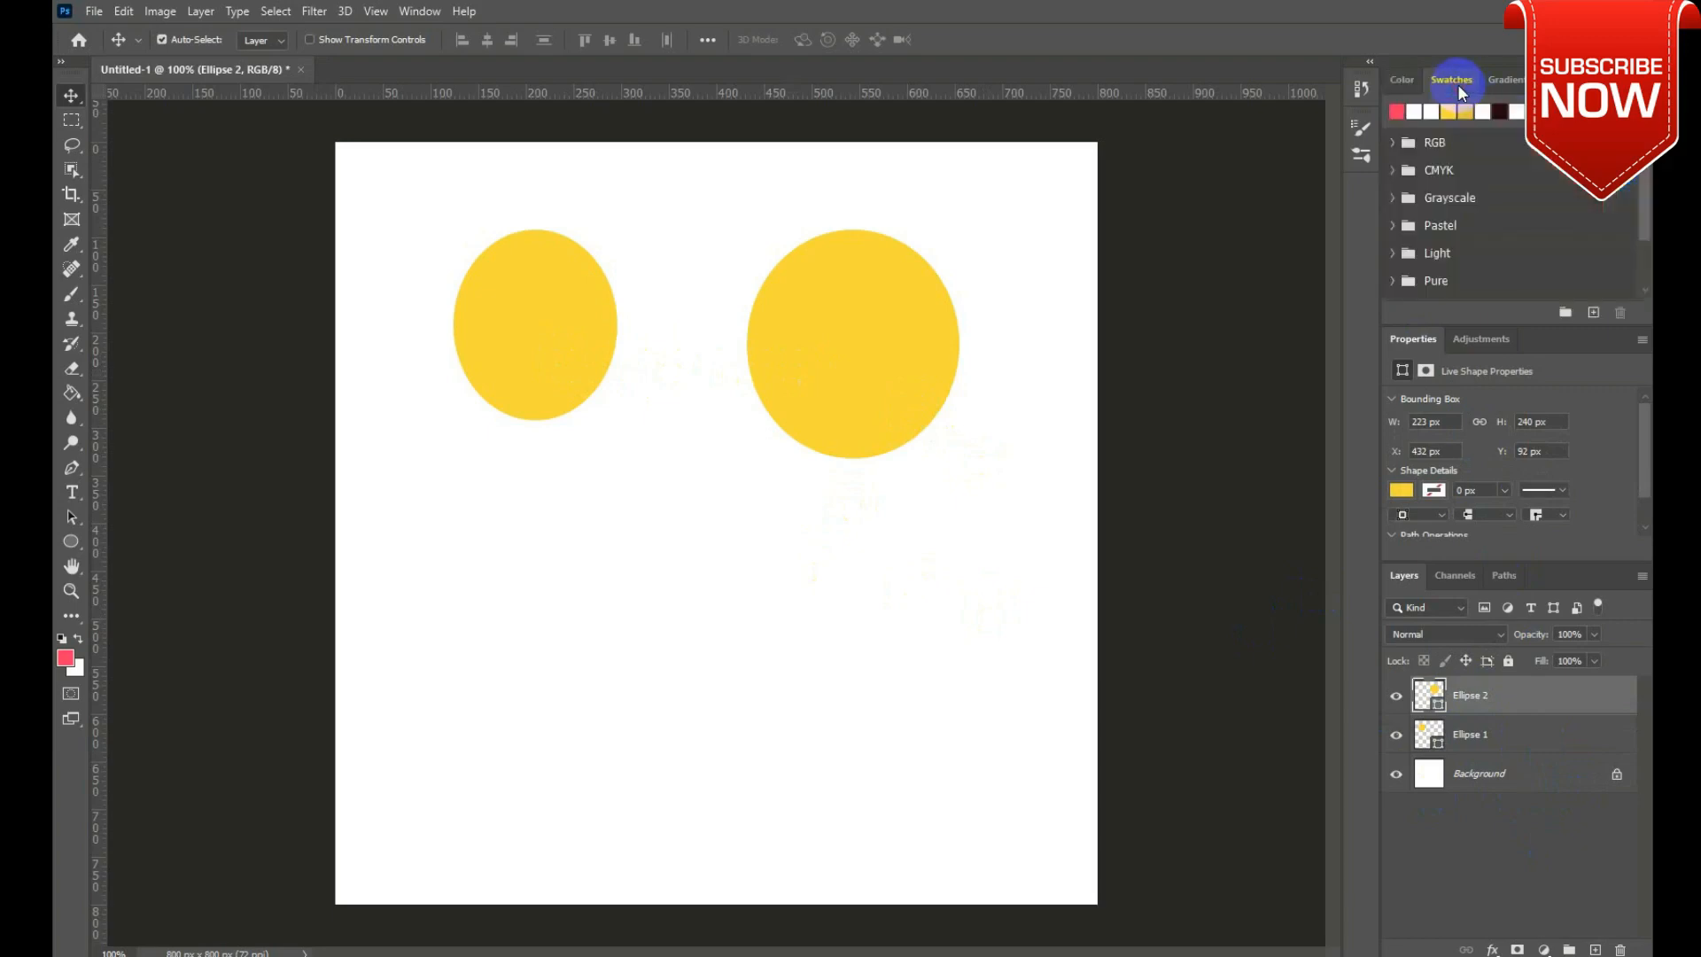
click(1398, 80)
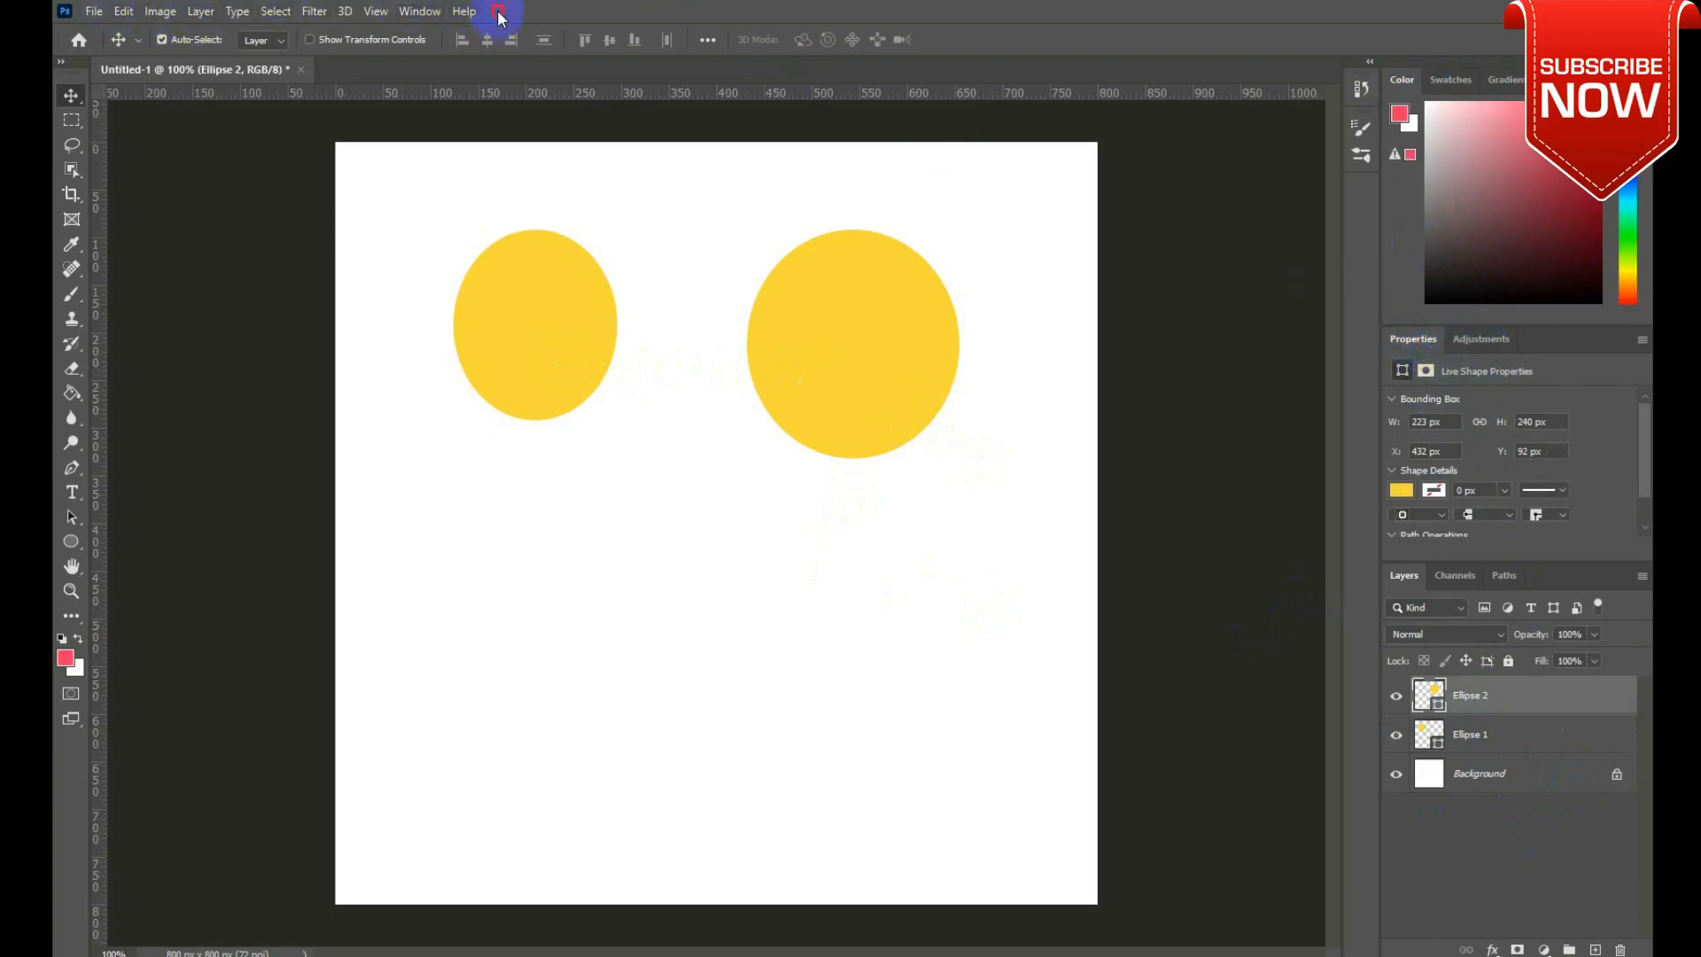
click(72, 219)
click(78, 121)
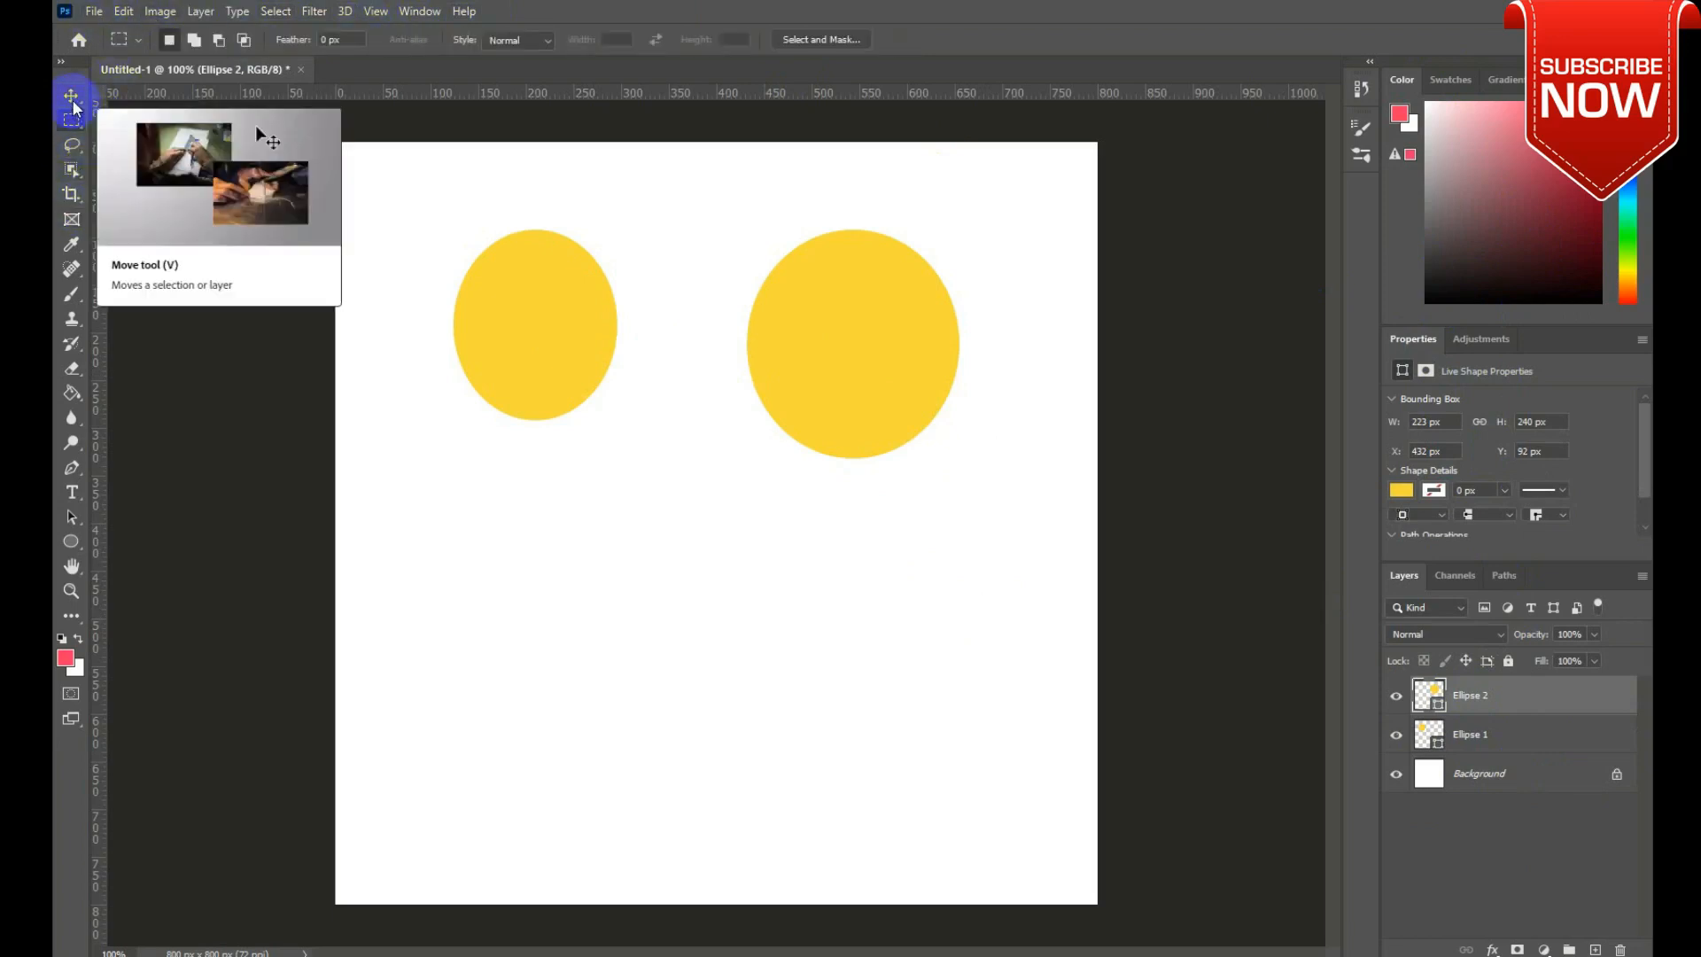
Move the smaller ellipse down and to the right, to about X 164 px and Y 132 px
click(72, 95)
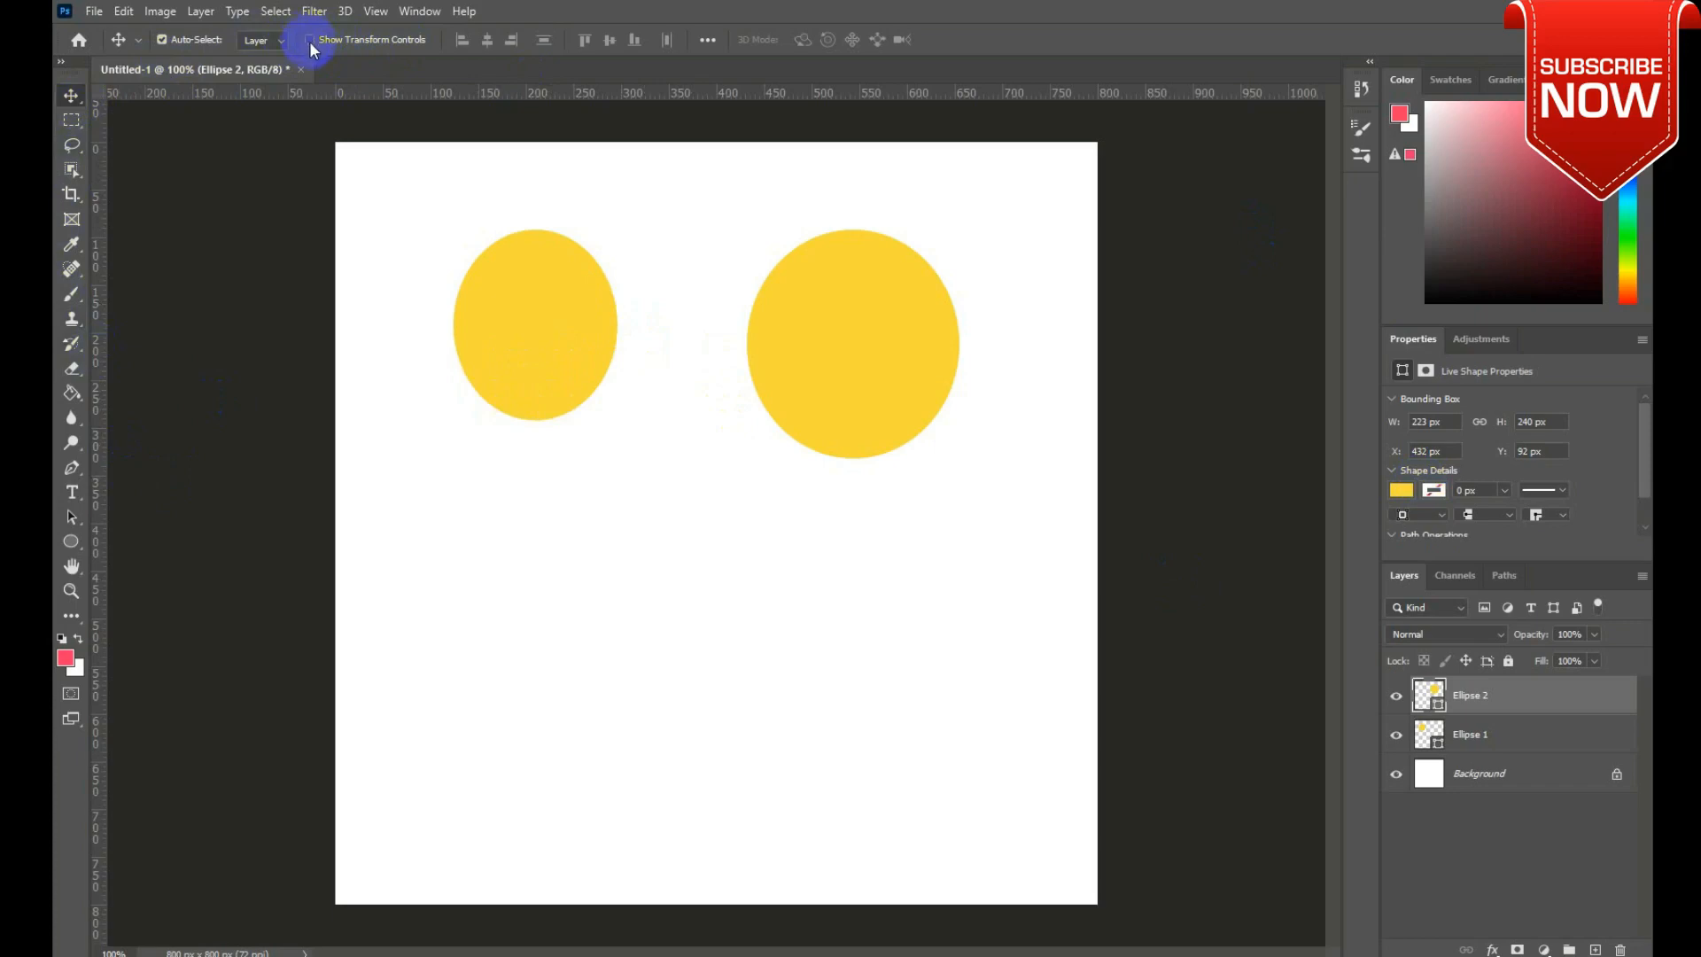
drag(534, 344, 571, 382)
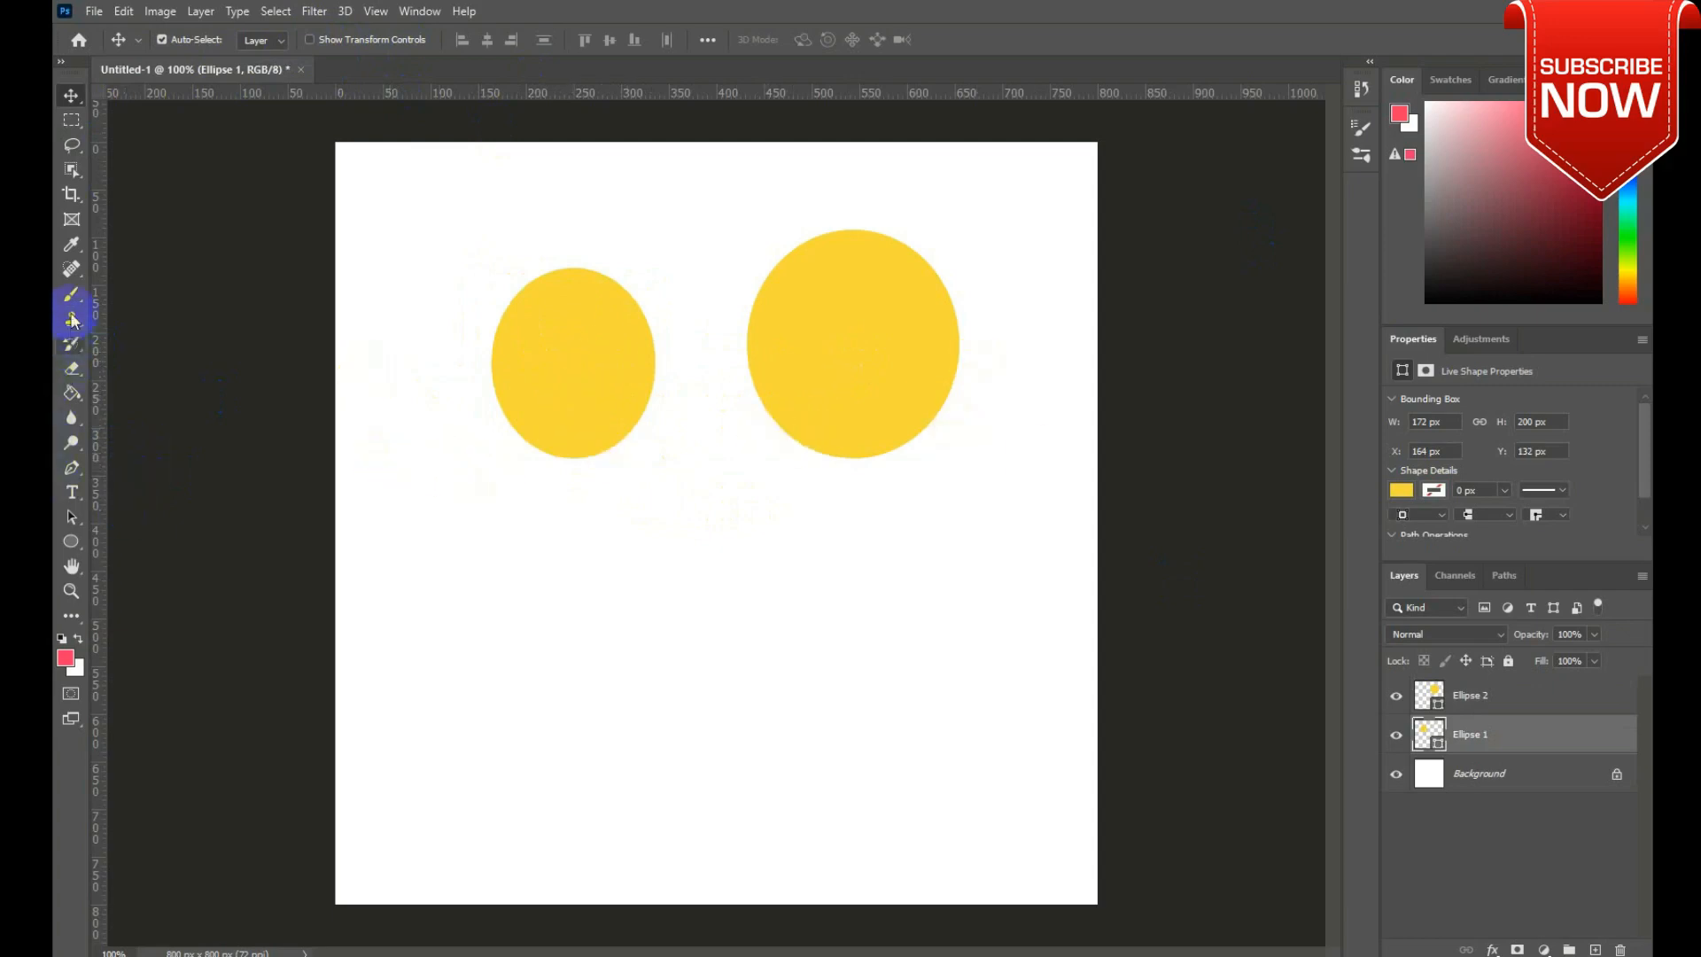
right_click(72, 543)
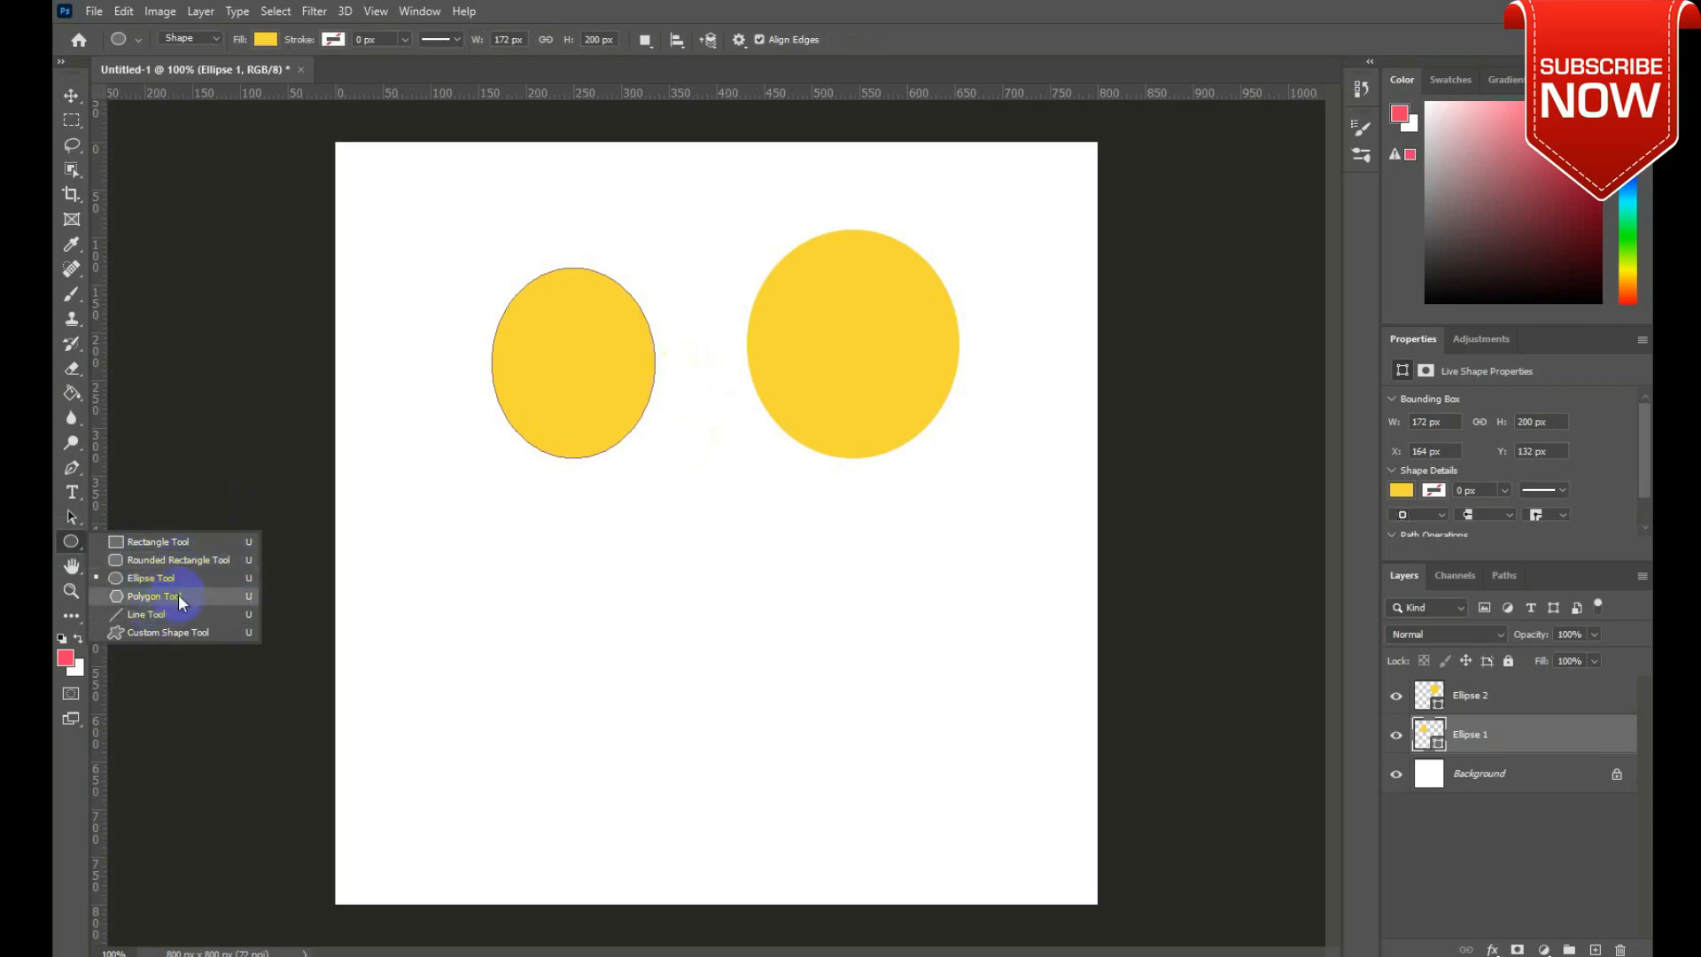
click(277, 325)
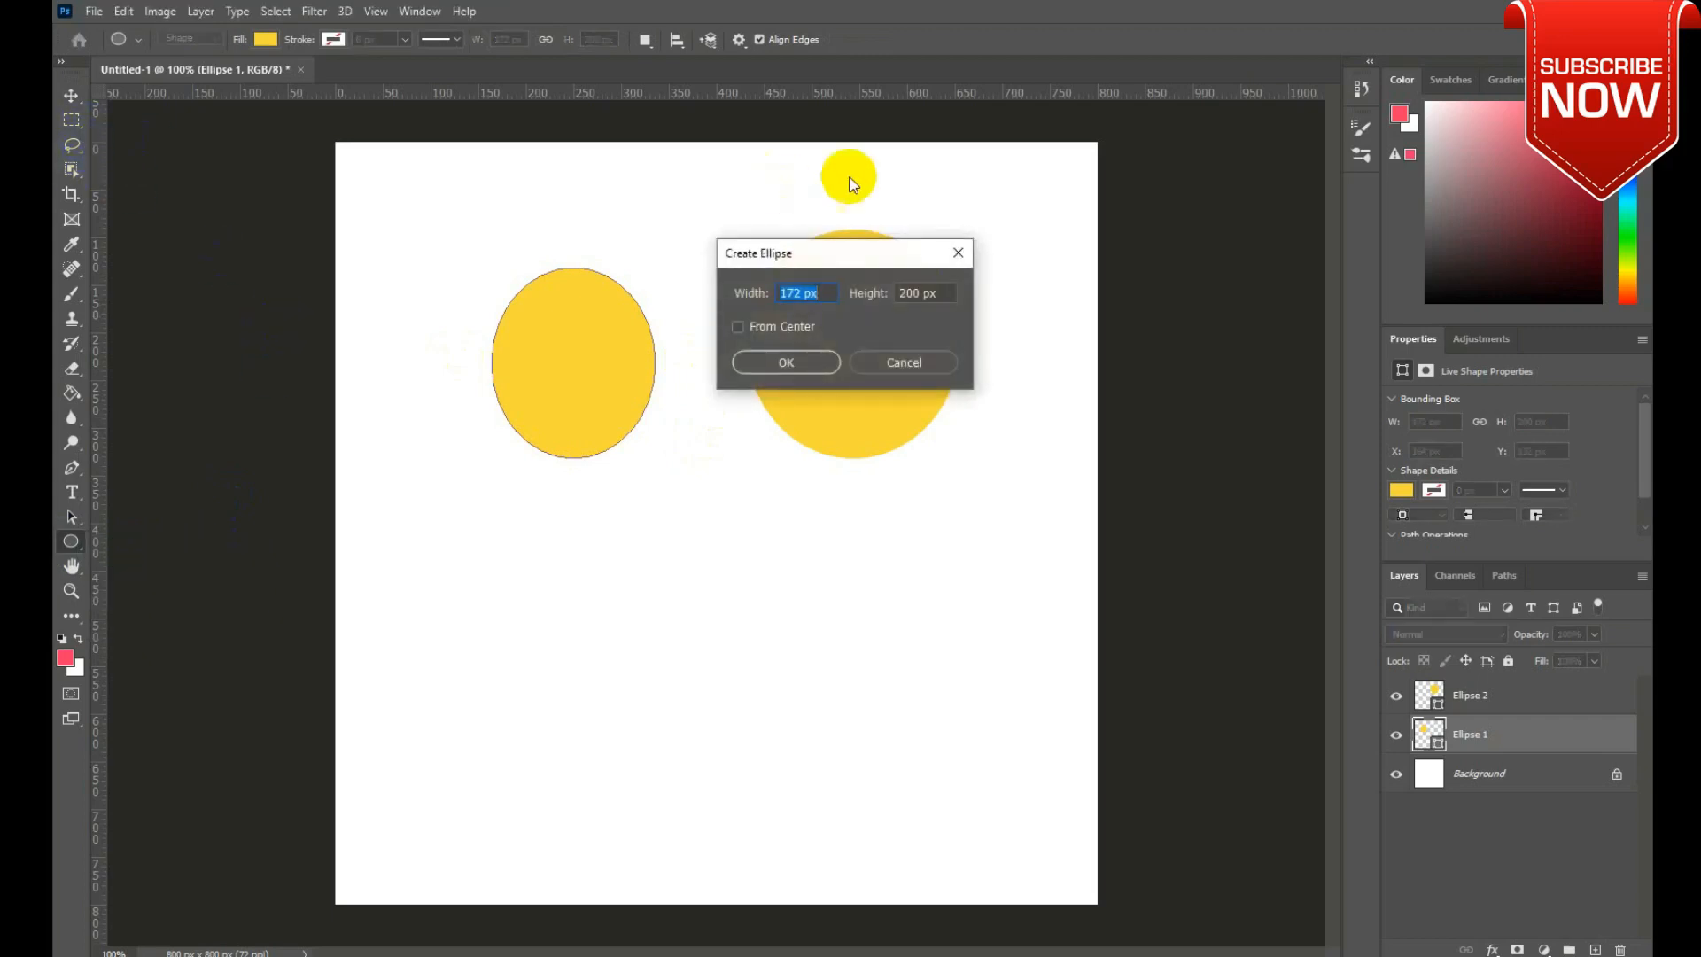
click(905, 362)
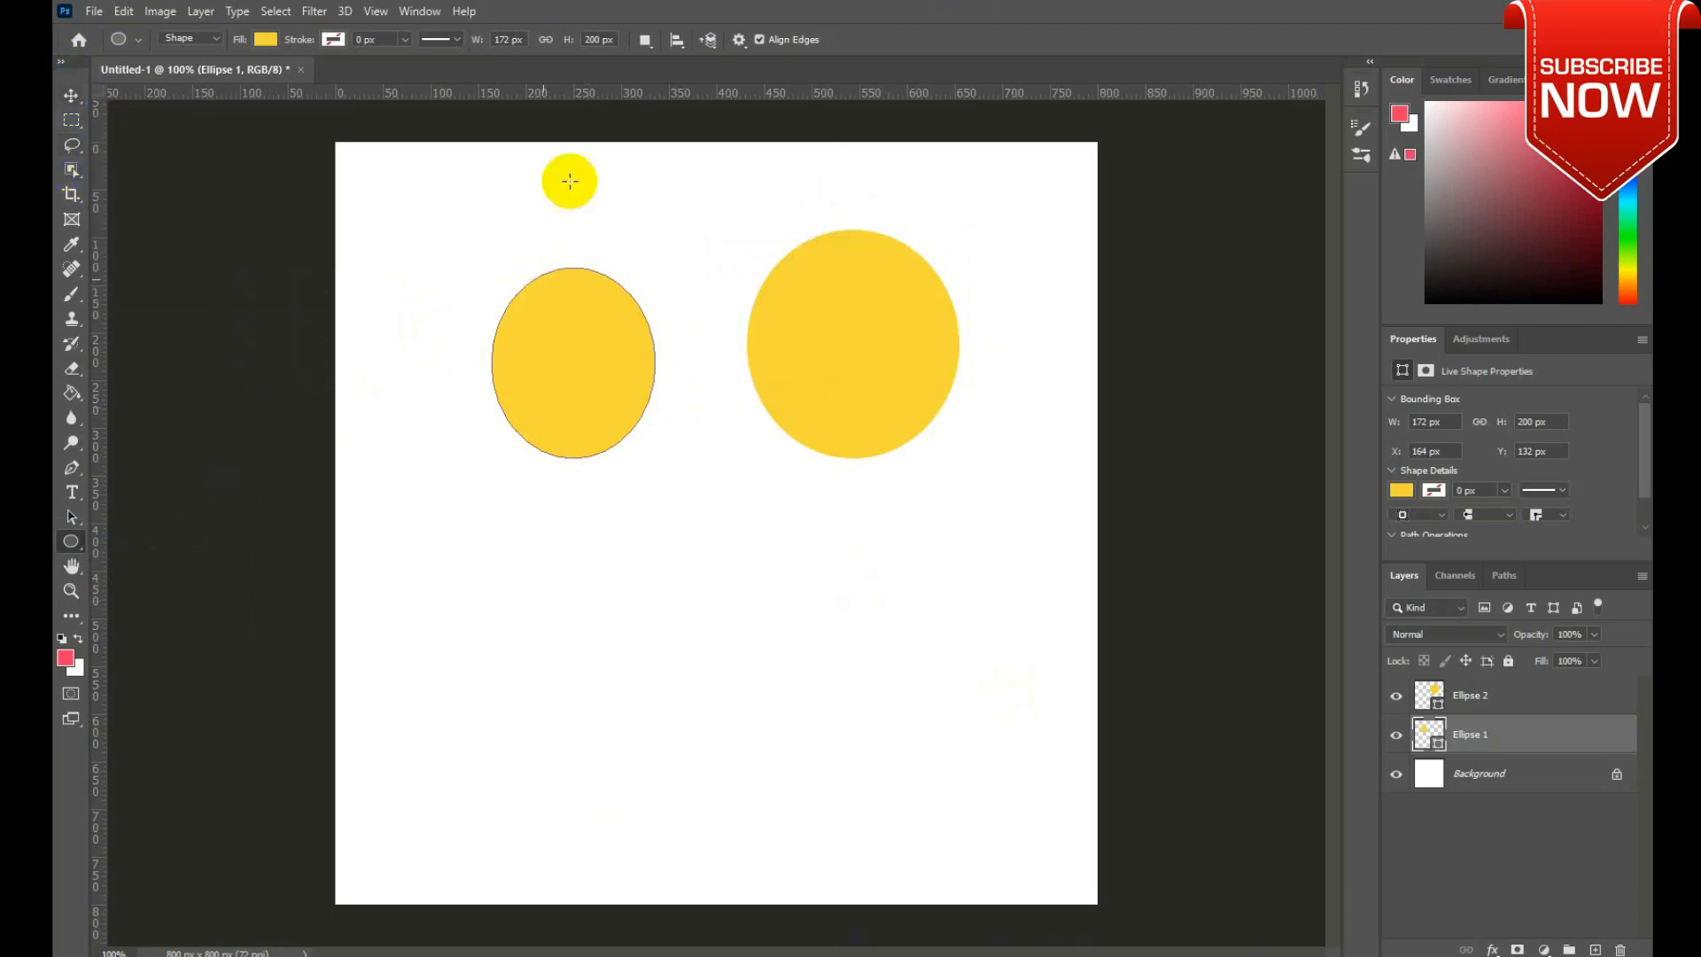
Activate the Move tool with the smaller ellipse's layer still selected
click(71, 95)
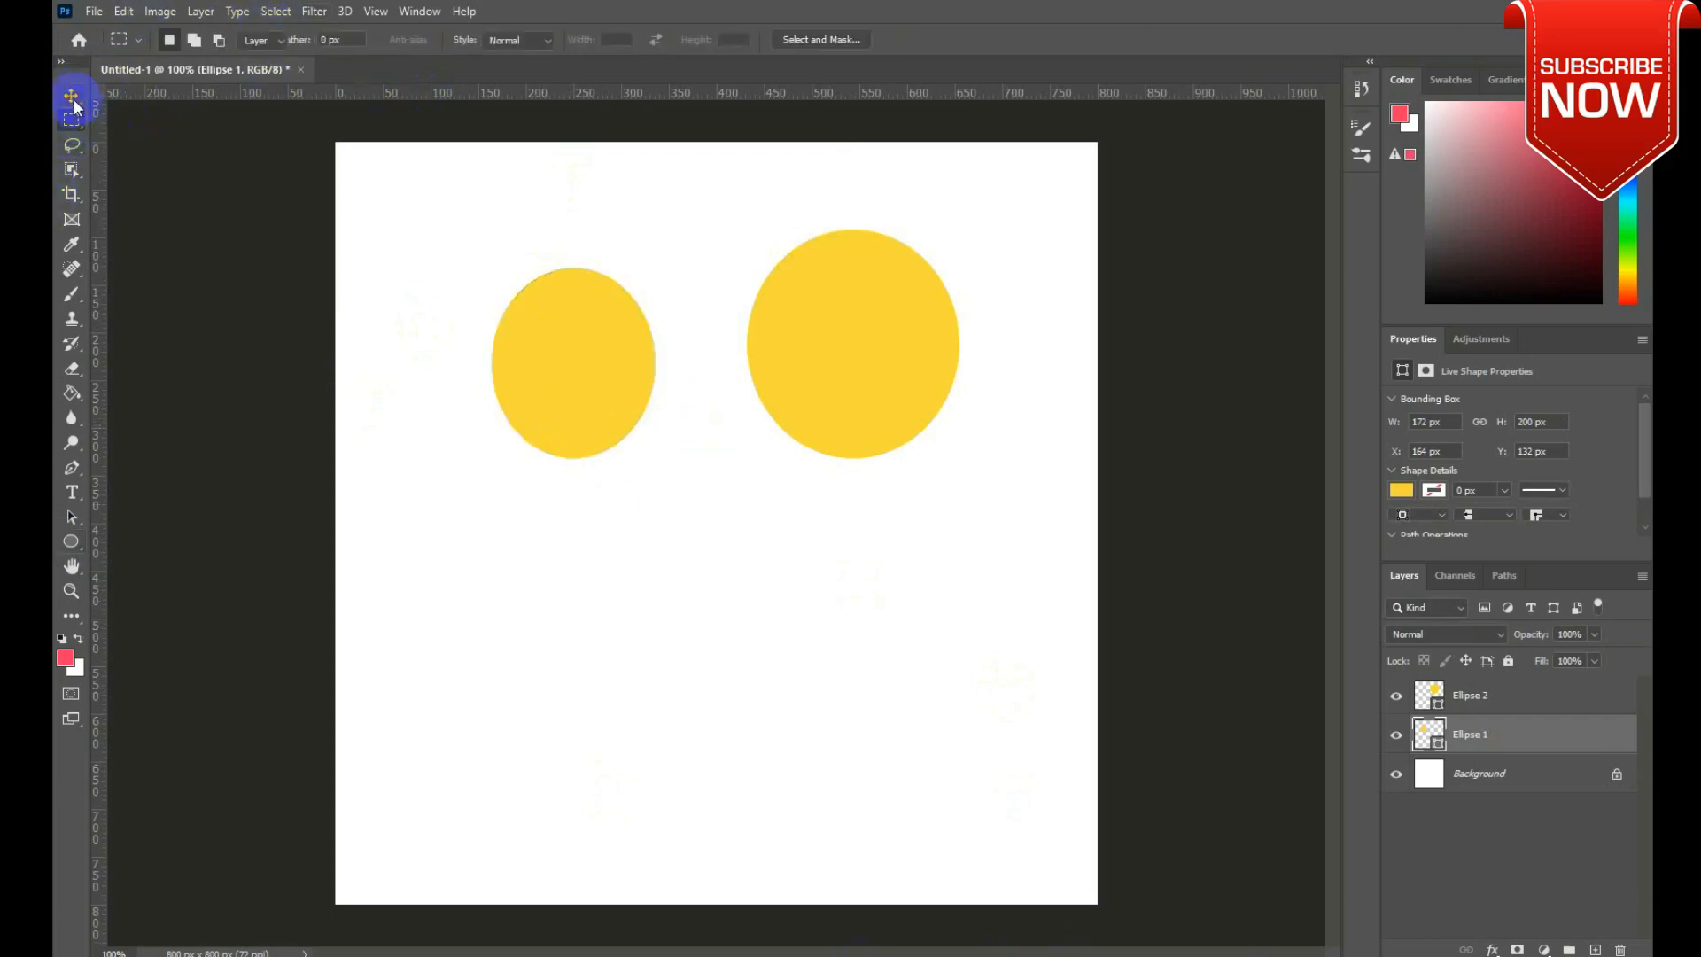
key(m)
click(73, 96)
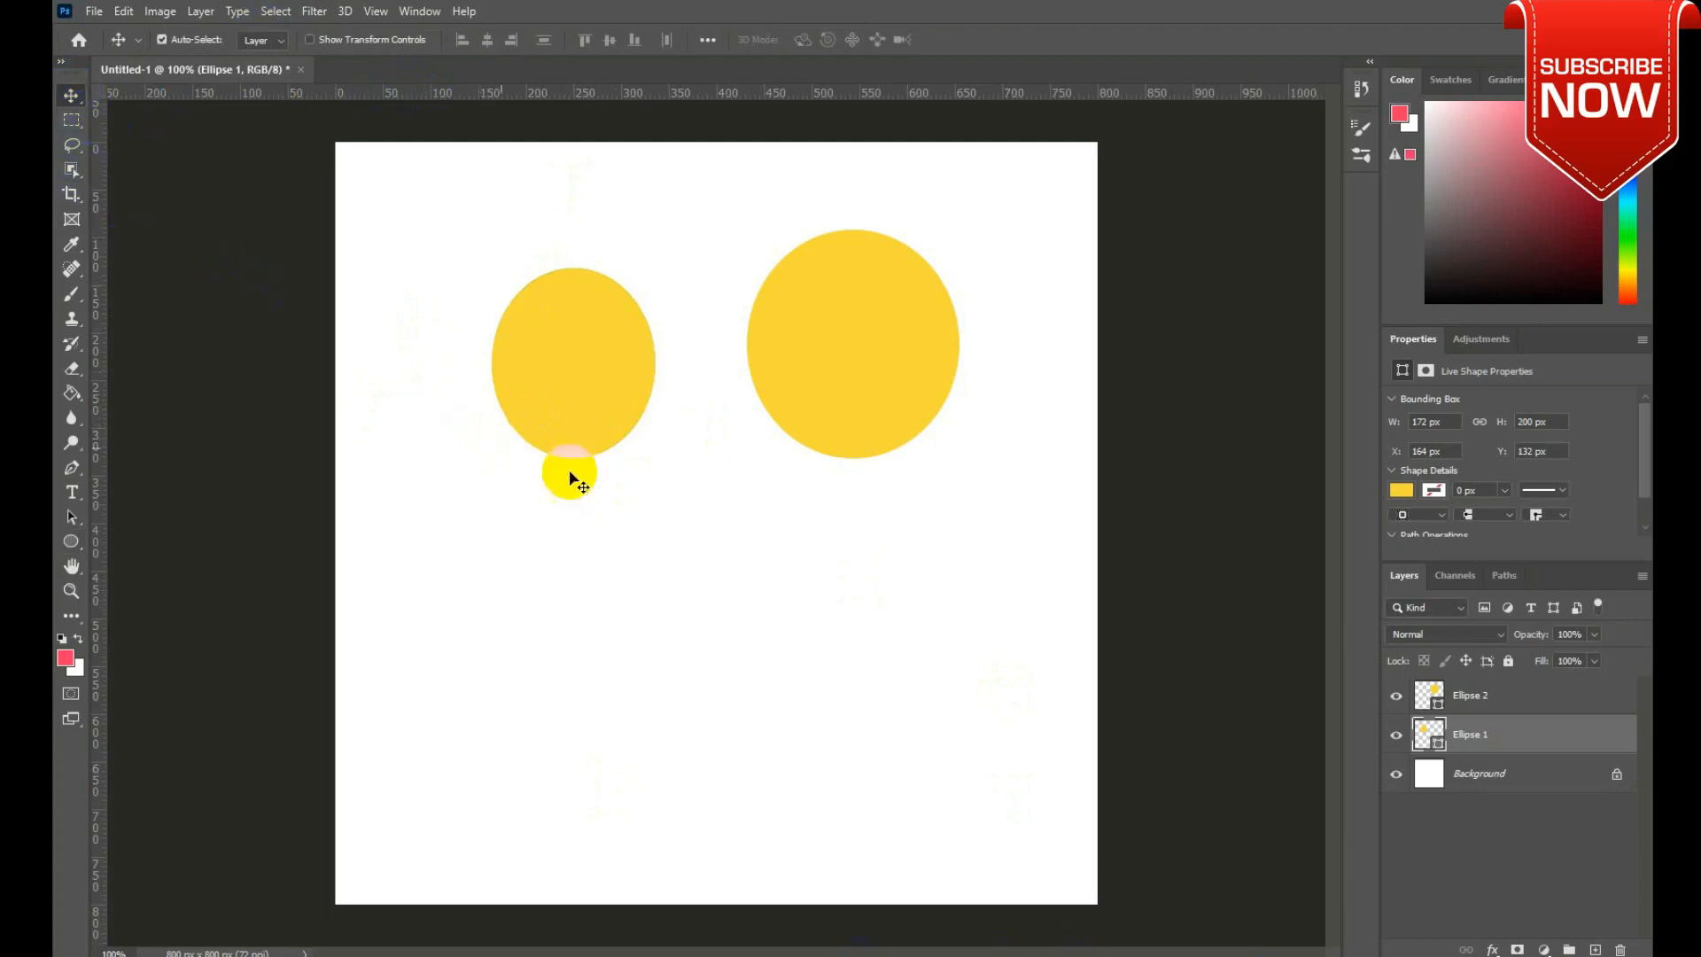